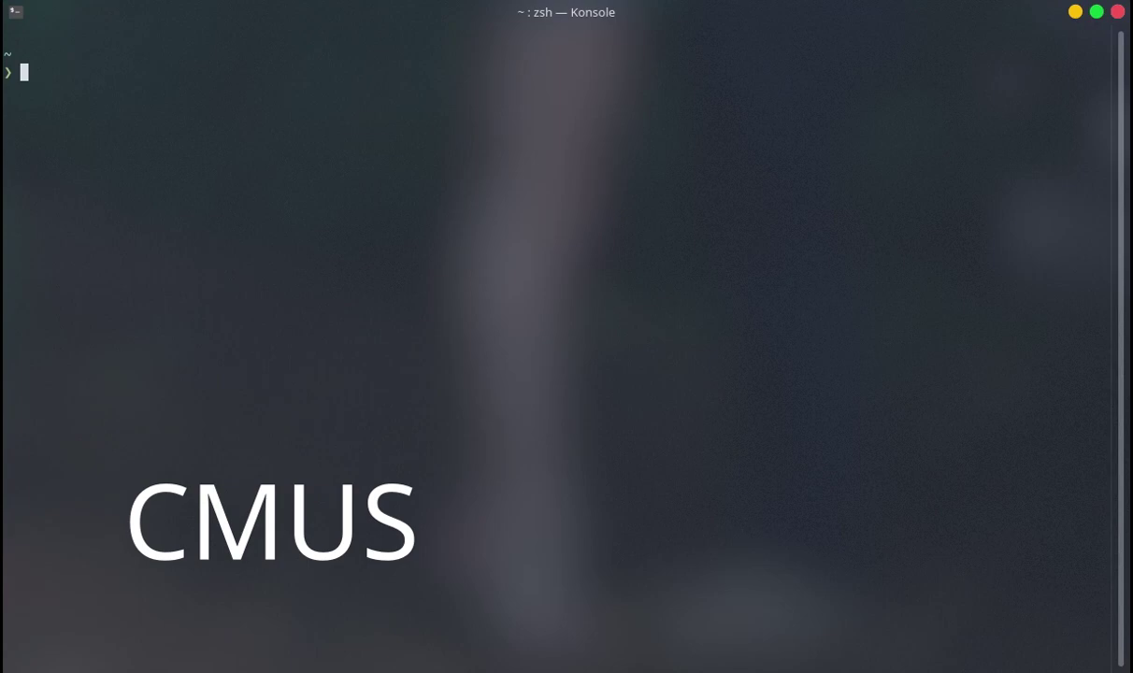
Launch cmus from the zsh prompt in Konsole with the command cmus
type("cmus")
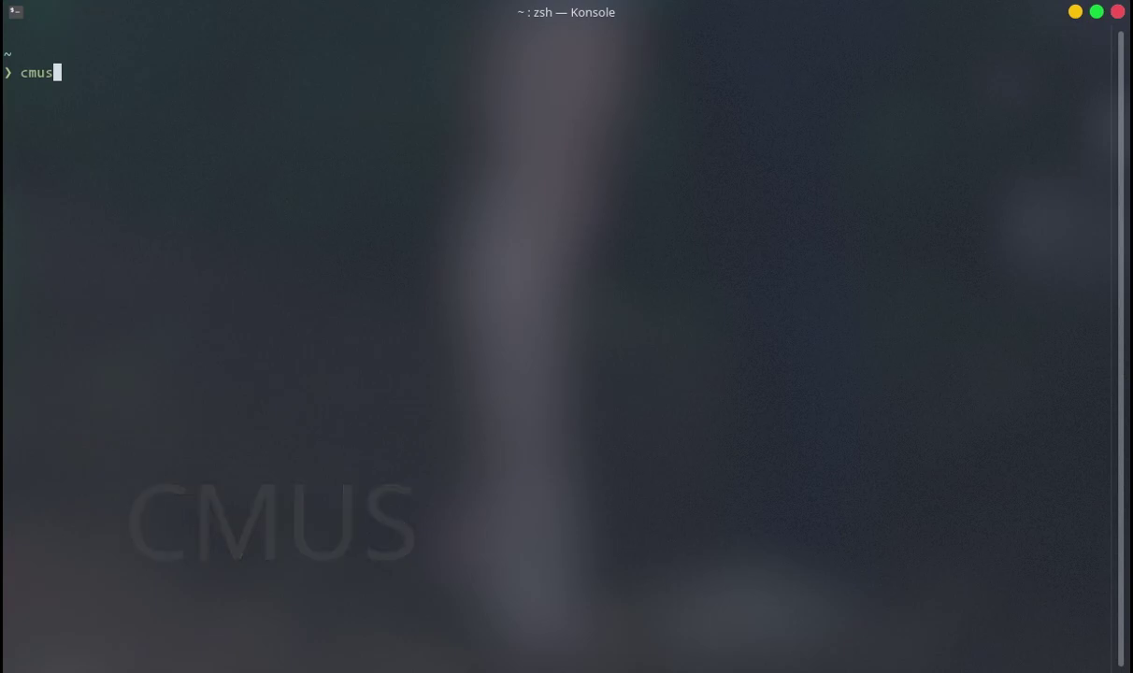
key("Return")
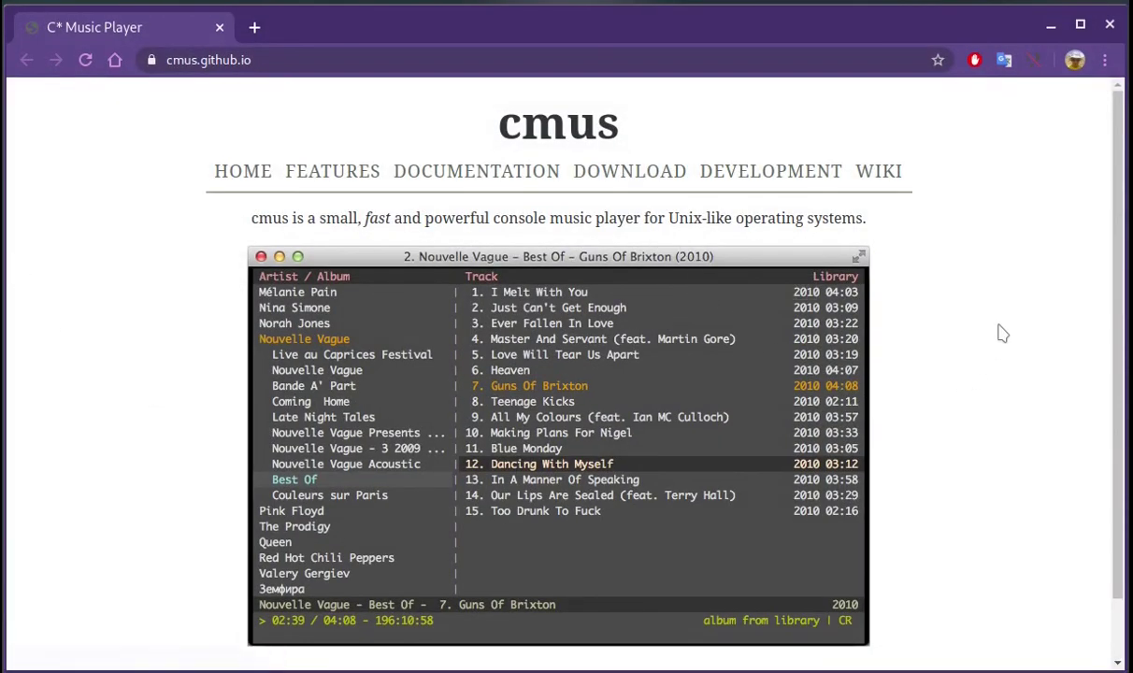
Minimize the Chrome window showing the cmus website so cmus in Konsole is visible again
left_click_drag(264, 62, 270, 60)
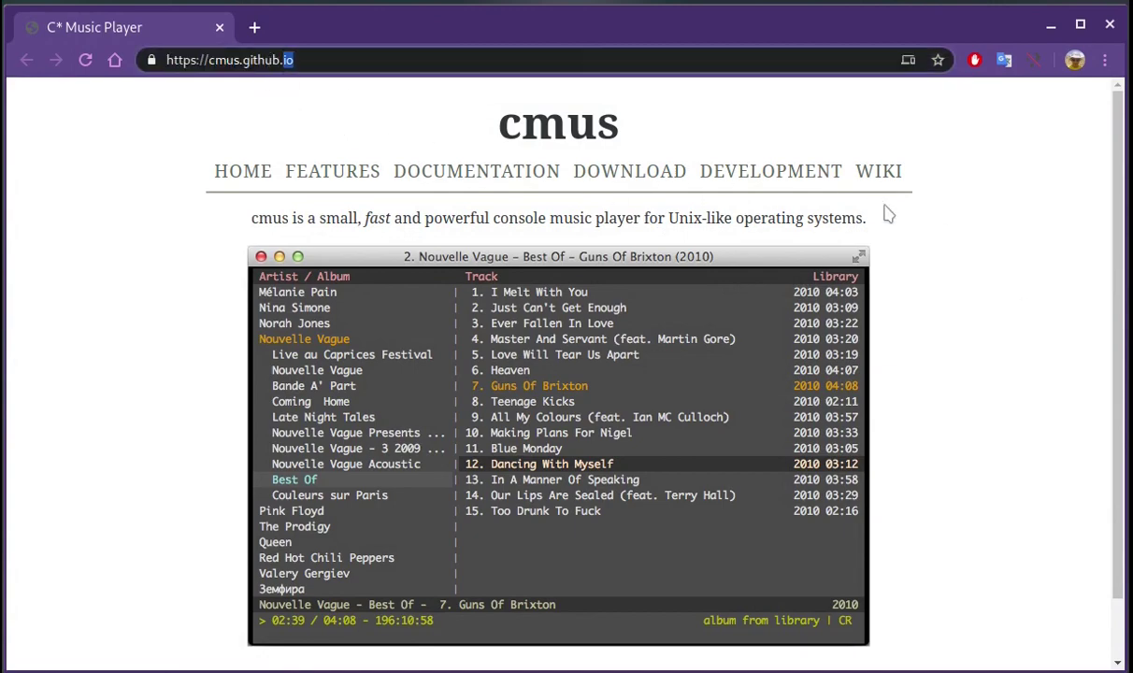
left_click(1037, 282)
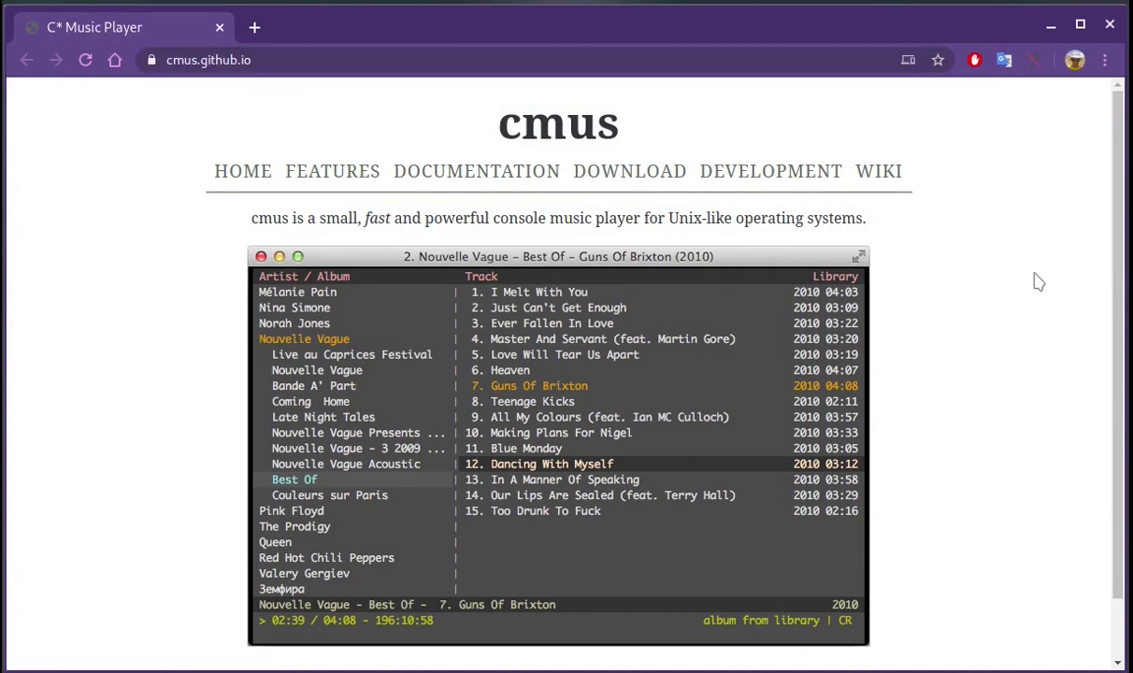
left_click(1050, 31)
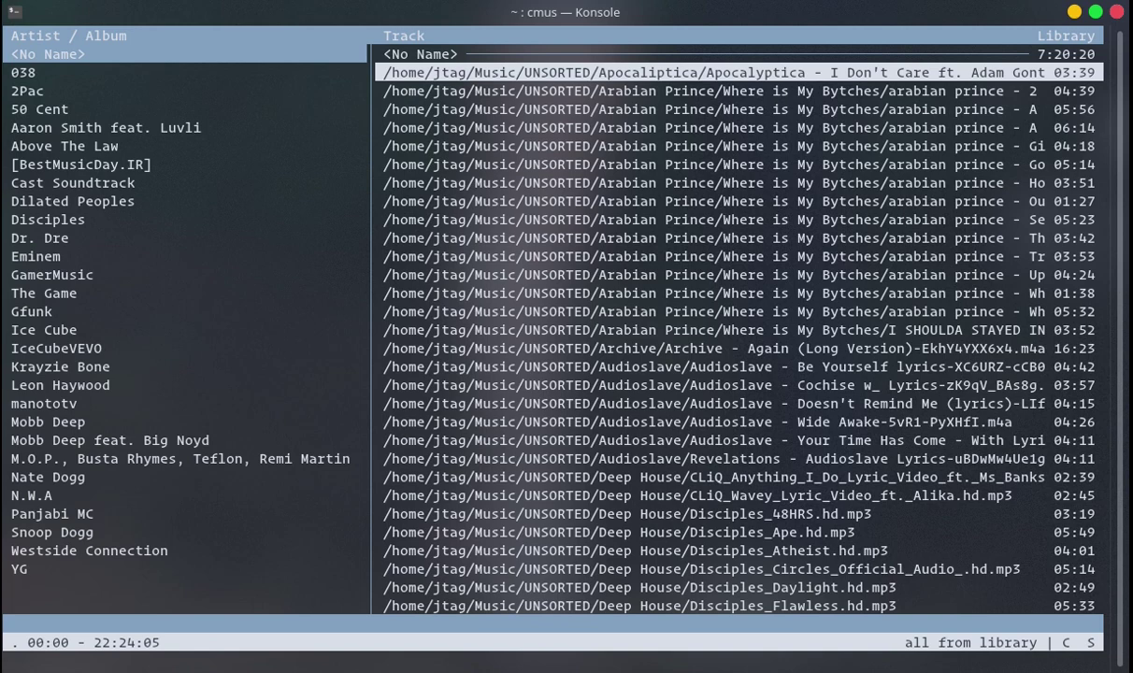
Browse the artists 2Pac and 038, show 50 Cent's albums and tracks, then start a command
key("Down")
key("Down")
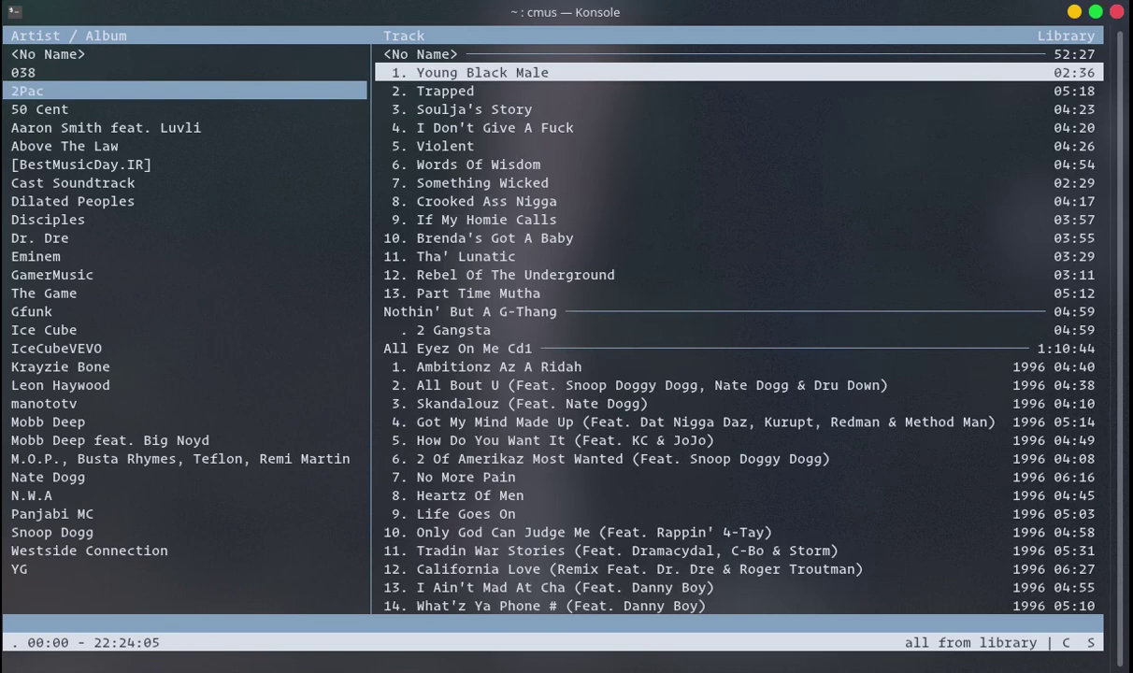
key("Up")
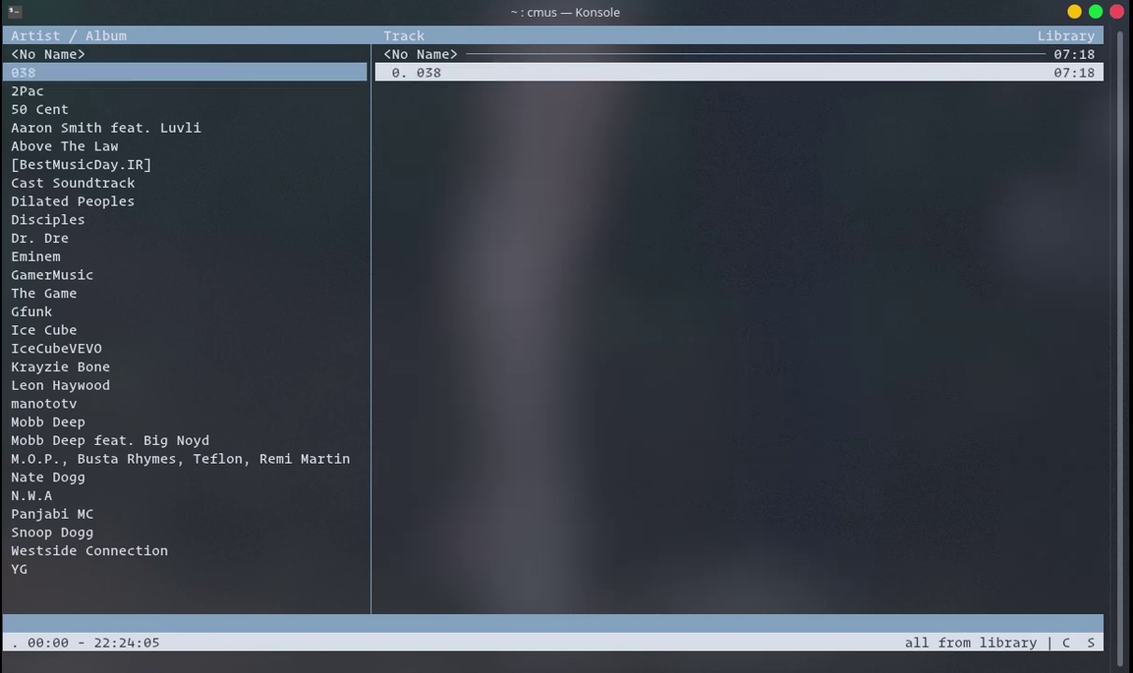
key("colon")
key("Escape")
left_click(39, 109)
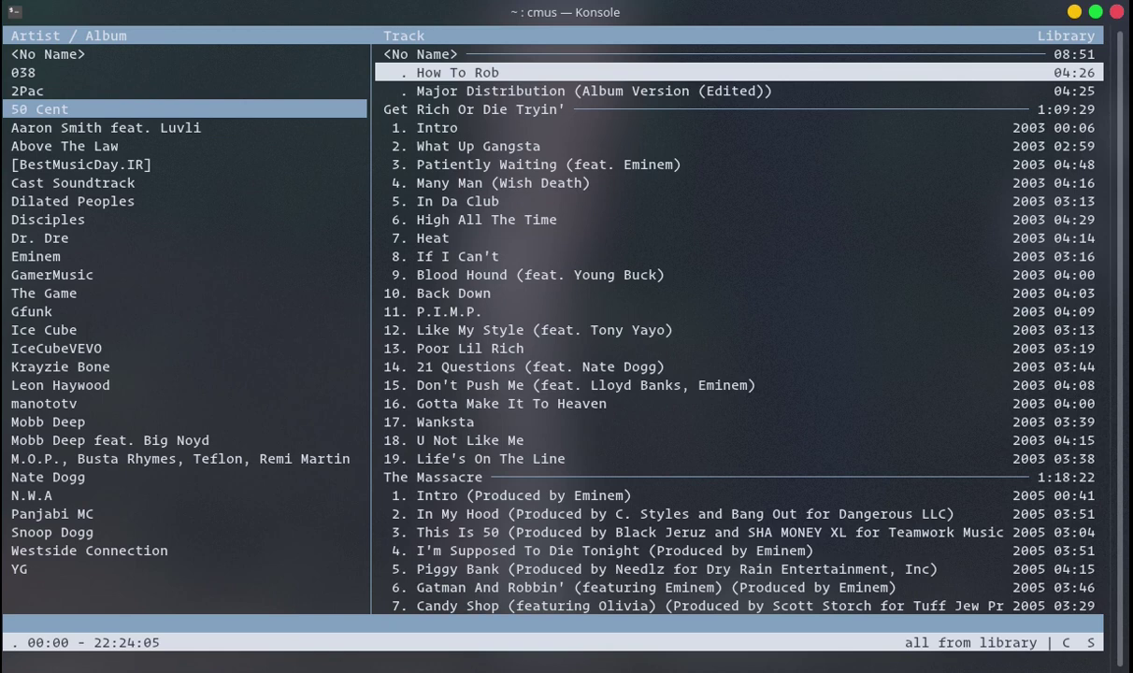
key("colon")
Run add ~/Music/, then browse artists down to Cast Soundtrack and back to 038
type("add ~/Music/")
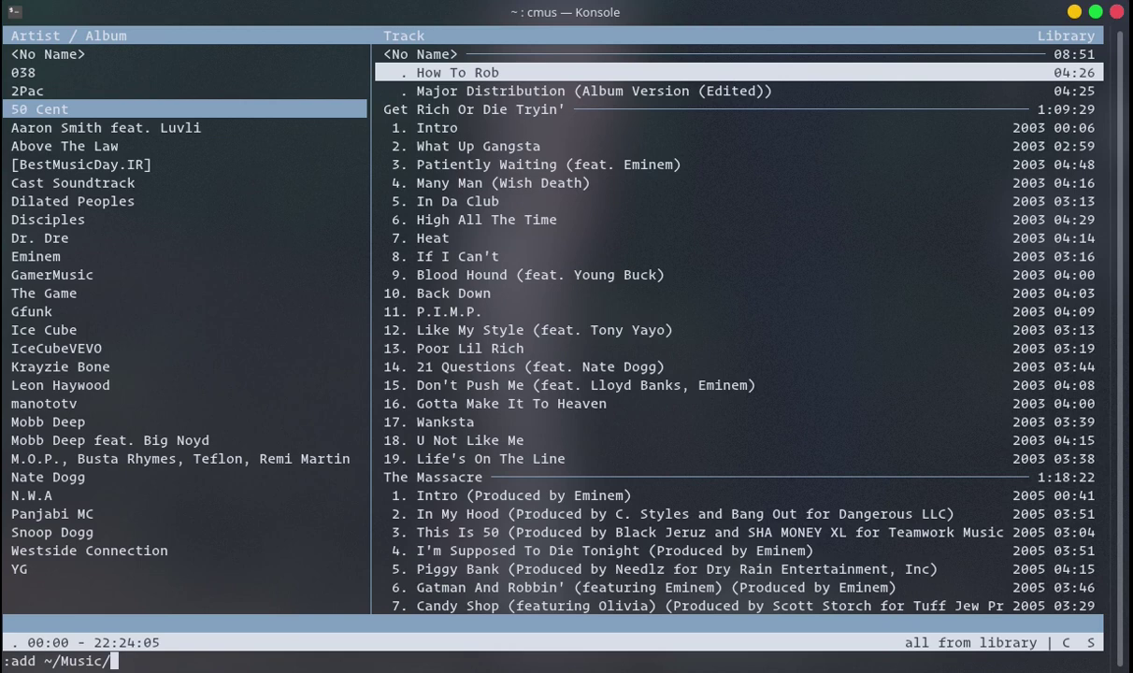
key("Return")
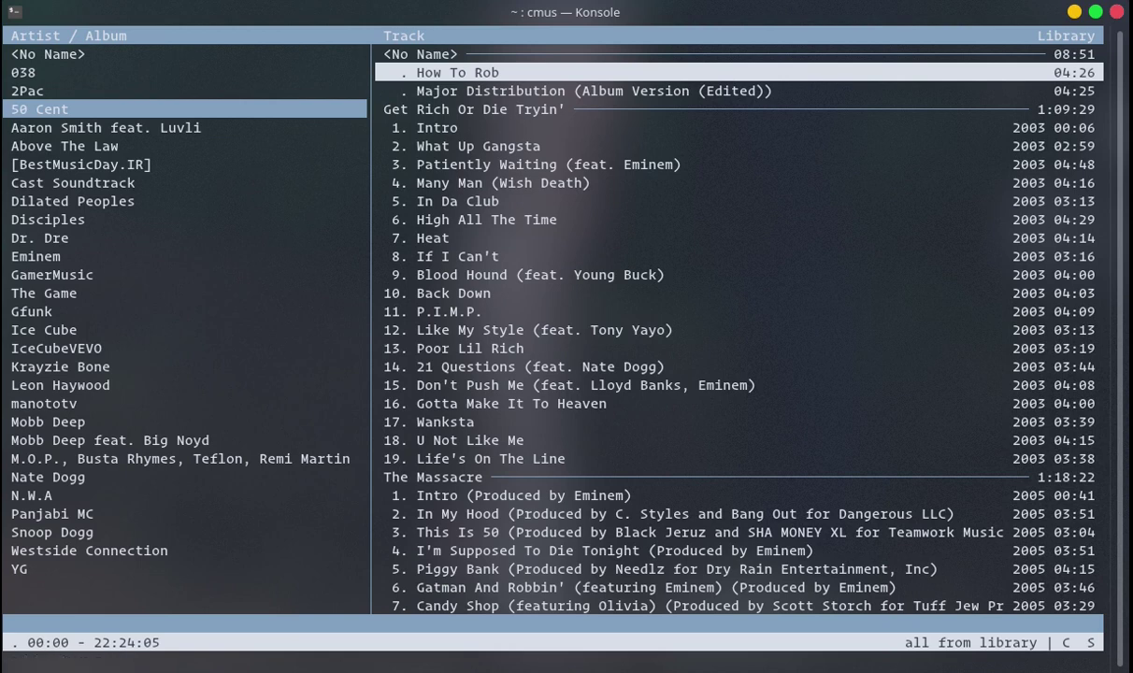
key("Down")
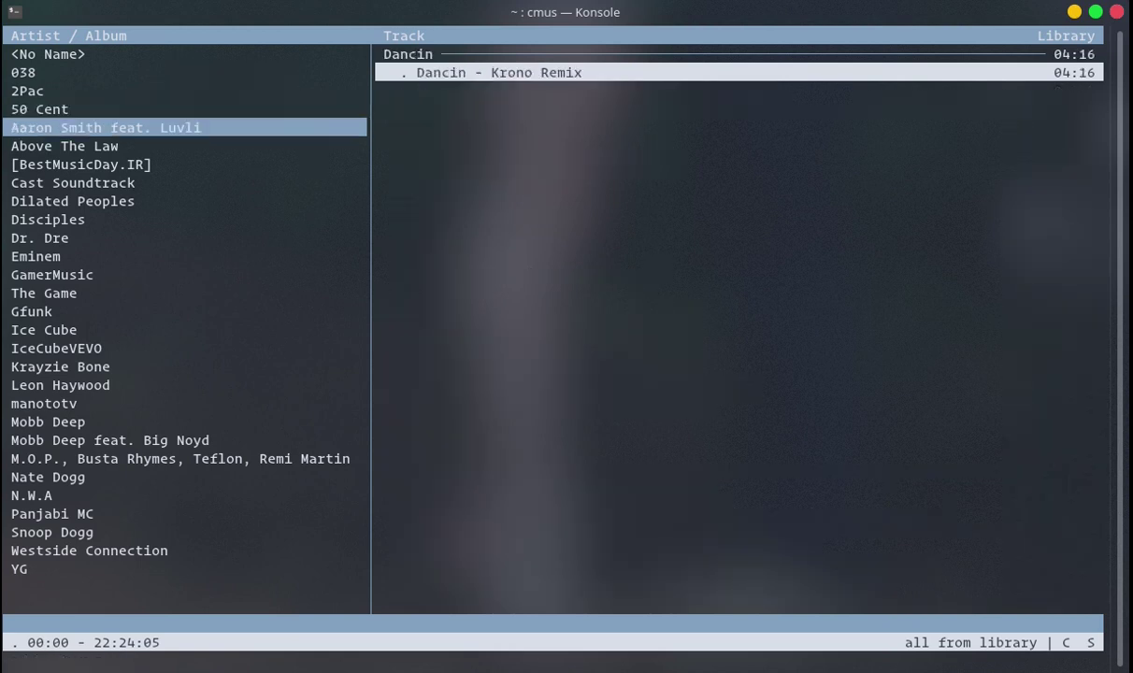
key("Down")
key("Down")
key("Down")
key("Down")
key("Down")
key("Down")
key("Down")
key("Down")
key("Down")
key("Down")
key("Down")
key("Down")
key("Down")
key("Down")
key("Down")
key("Down")
key("Down")
key("Down")
key("Down")
key("Down")
key("Down")
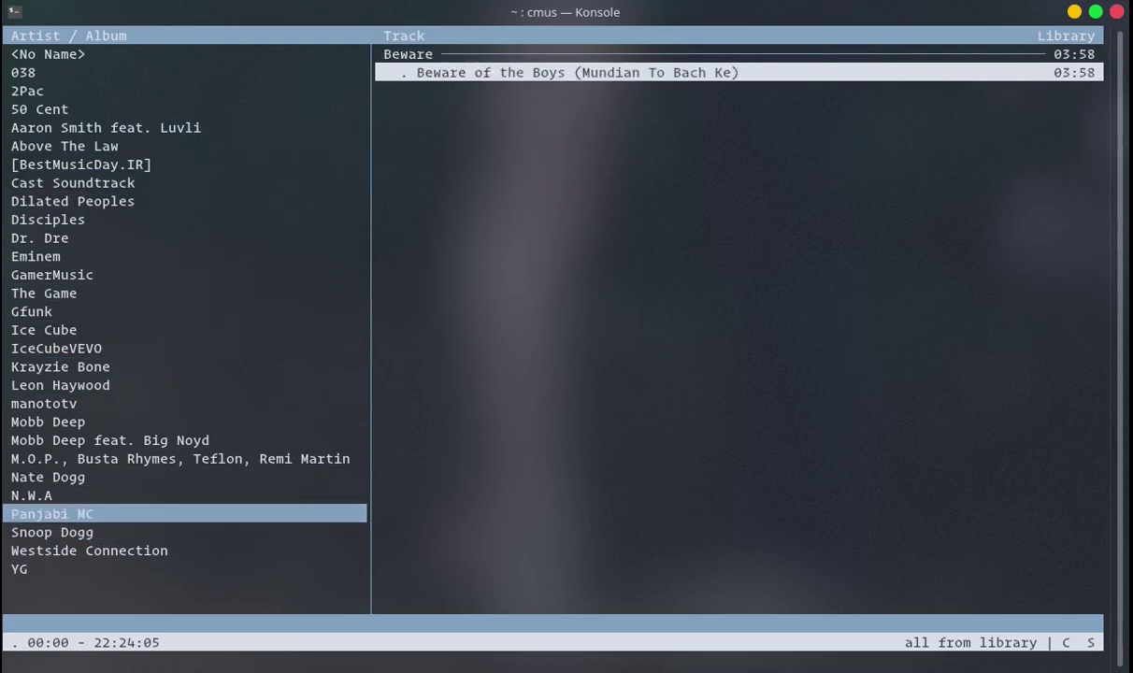
key("Up")
key("Up")
key("Up")
key("Up")
key("Up")
key("Up")
key("Up")
key("Up")
key("Up")
key("Up")
key("Up")
key("Up")
key("Up")
key("Up")
key("Up")
key("Up")
key("Up")
key("Up")
key("Up")
key("Up")
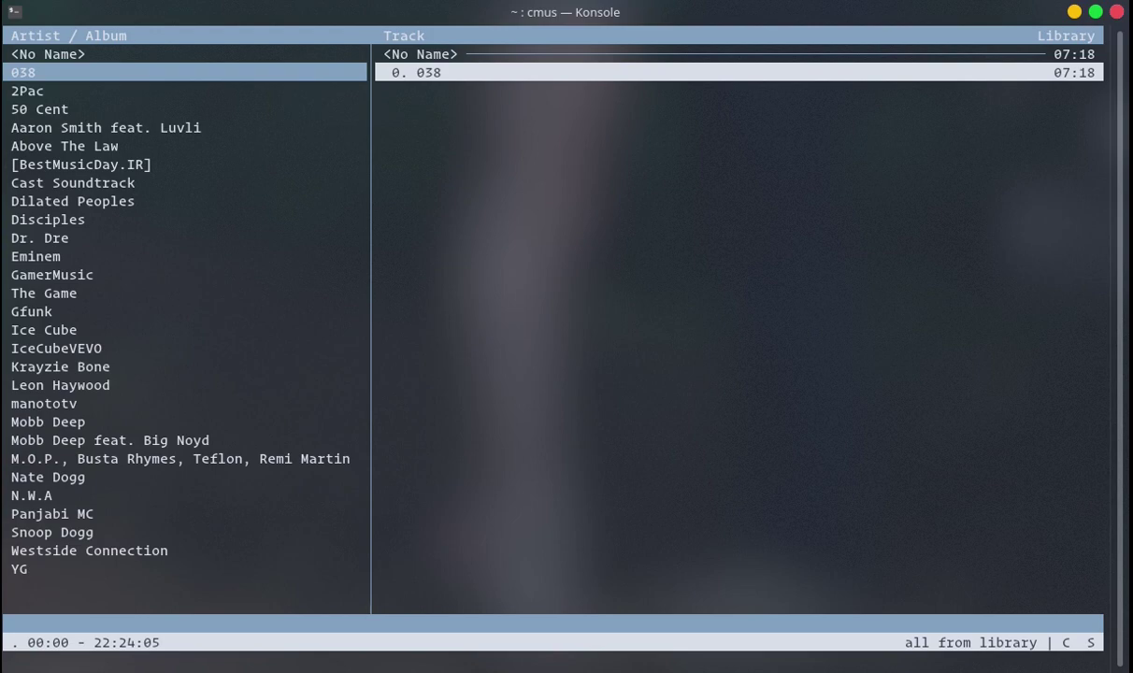
key("2")
key("3")
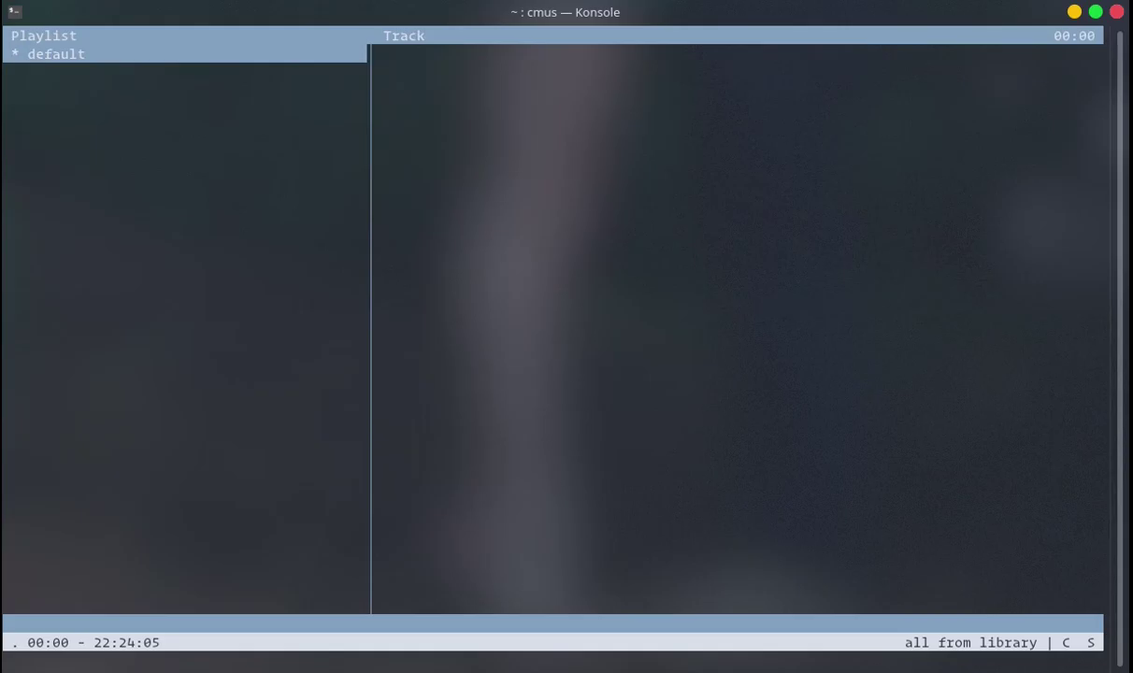
key("4")
key("5")
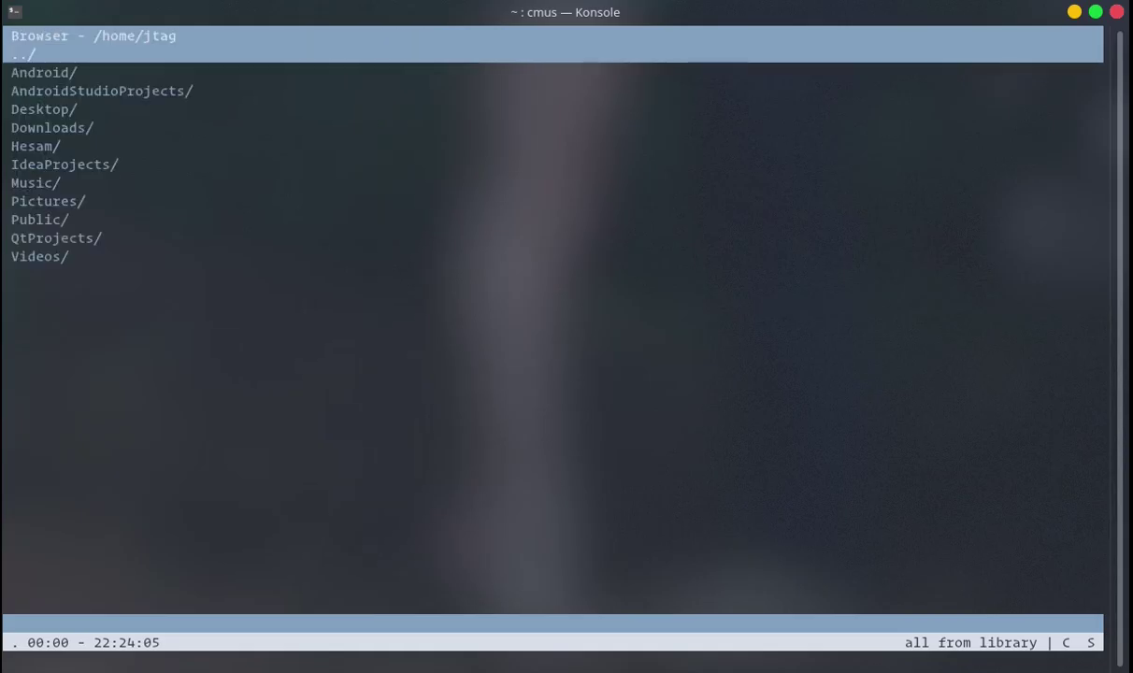
key("6")
key("7")
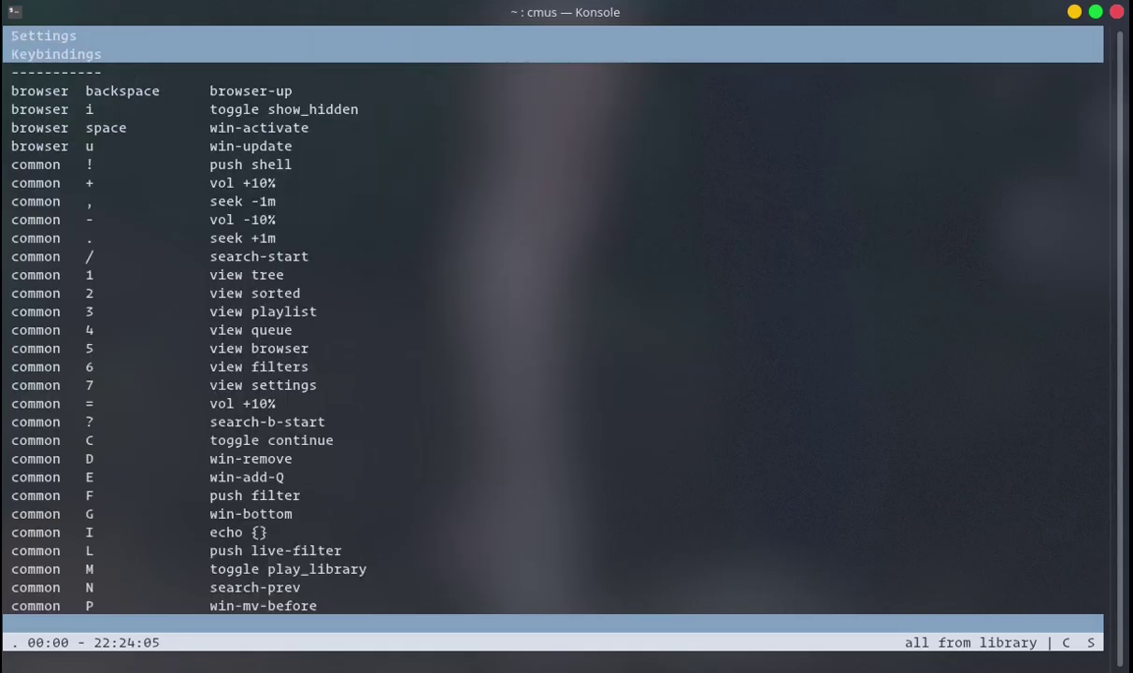
key("1")
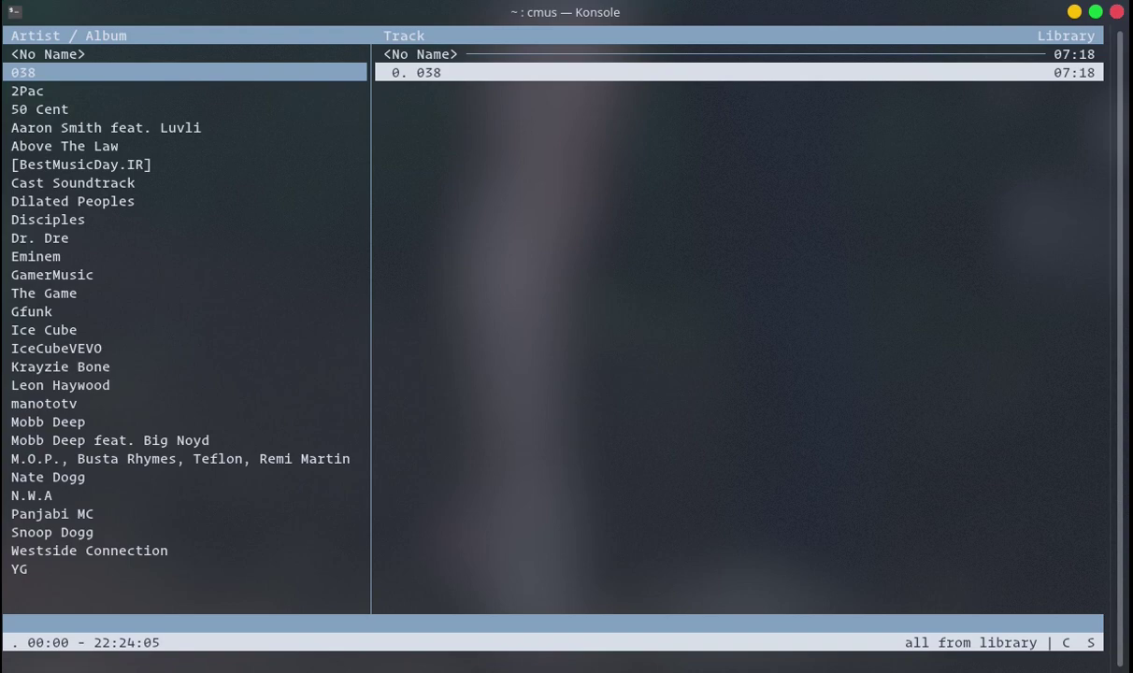
Step down the artist list from 50 Cent past Aaron Smith toward Dr. Dre
key("Down")
key("Down")
key("Down")
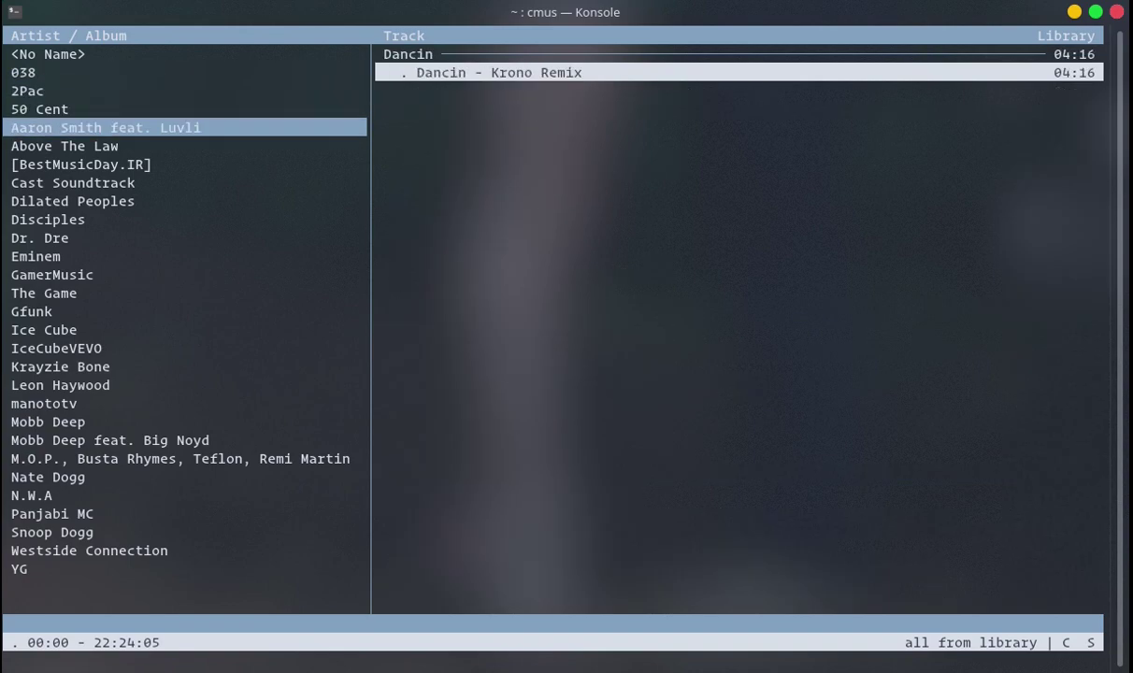
key("Down")
key("Up")
key("Down")
key("Down")
key("Down")
key("Down")
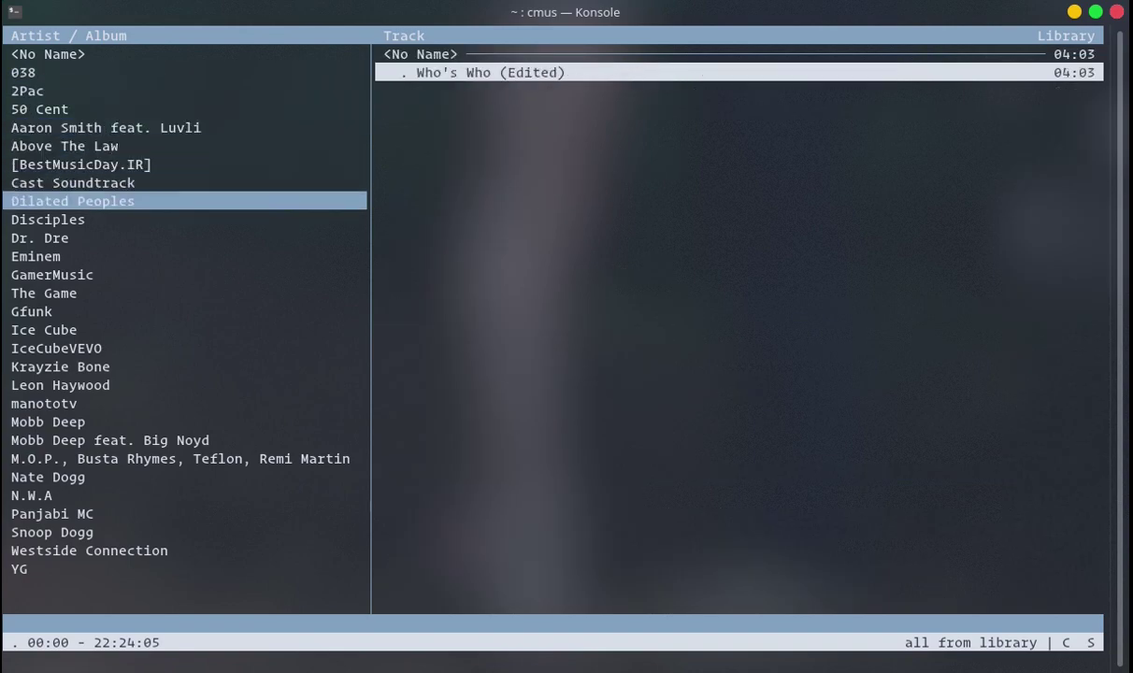
key("Down")
key("Down")
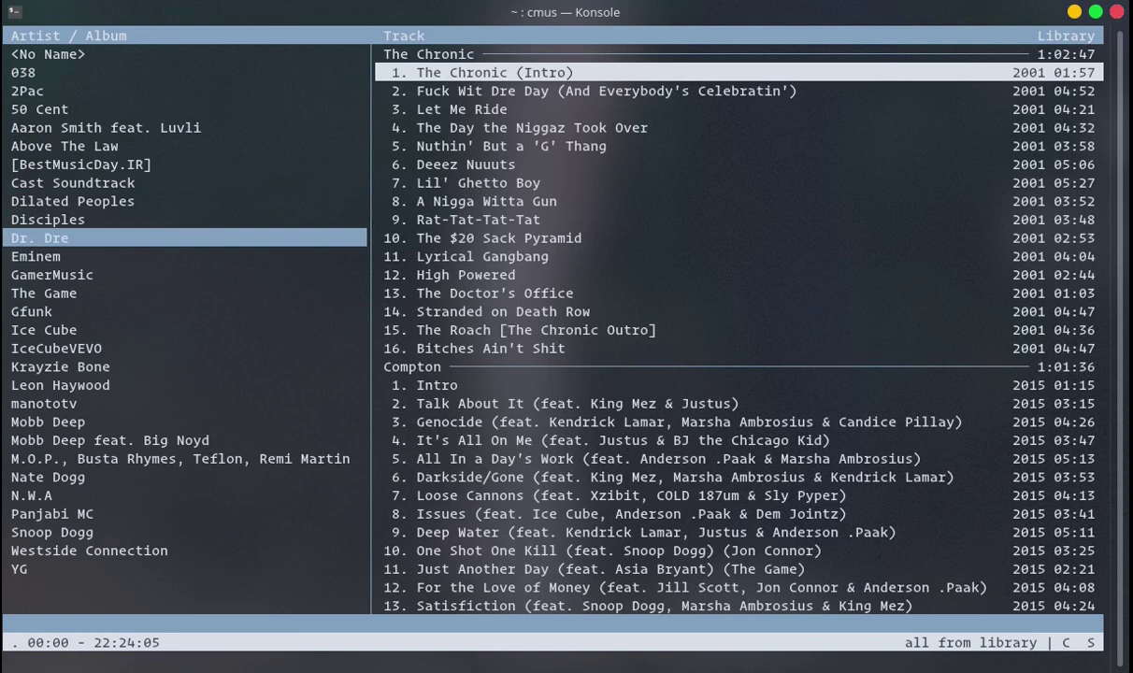
Play Dr. Dre's Compton track 7 'Loose Cannons', then pause it
key("Tab")
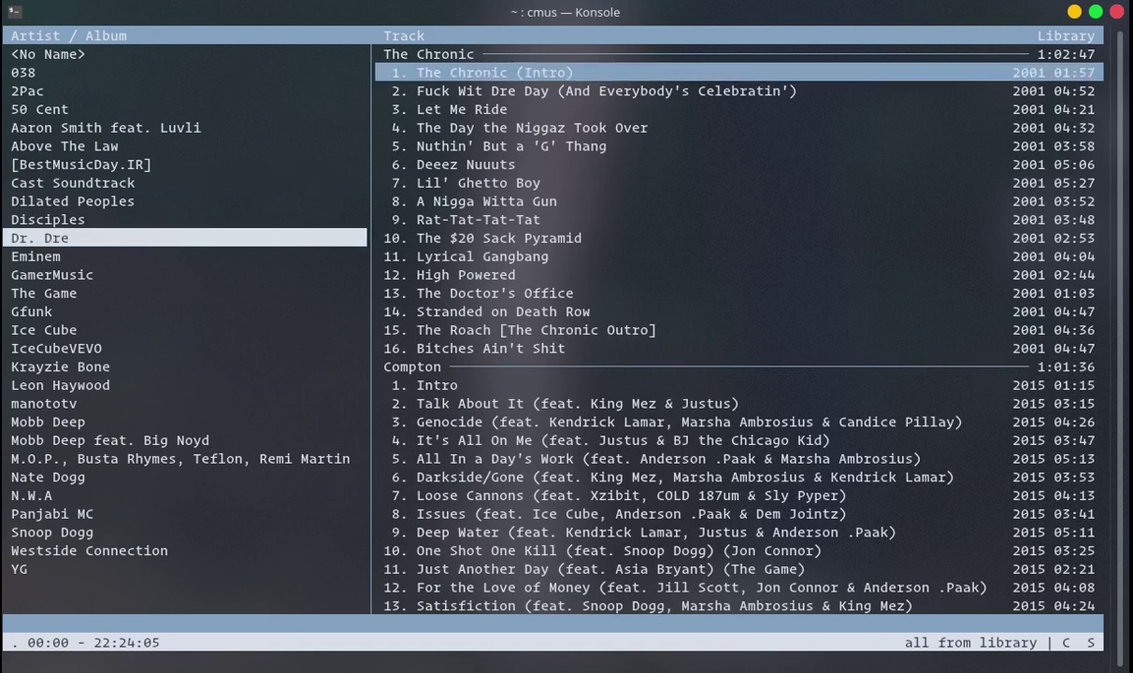
key("Down")
key("Down")
key("Down")
key("Down")
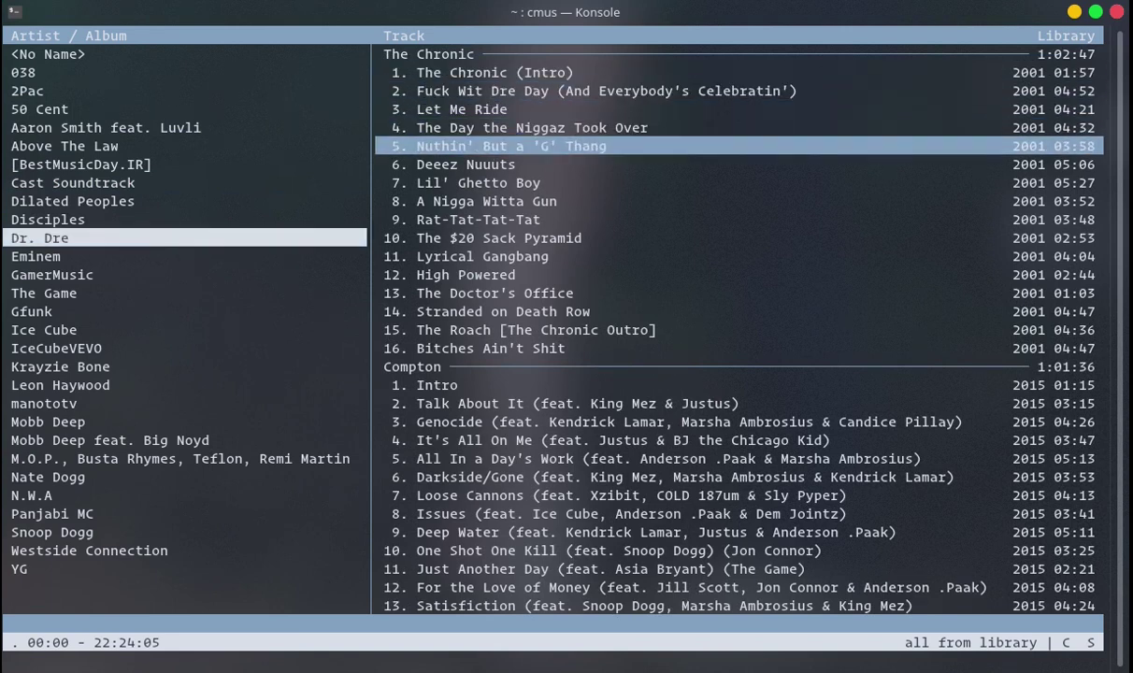
key("Down")
key("Down")
key("Down")
key("Down")
key("Down")
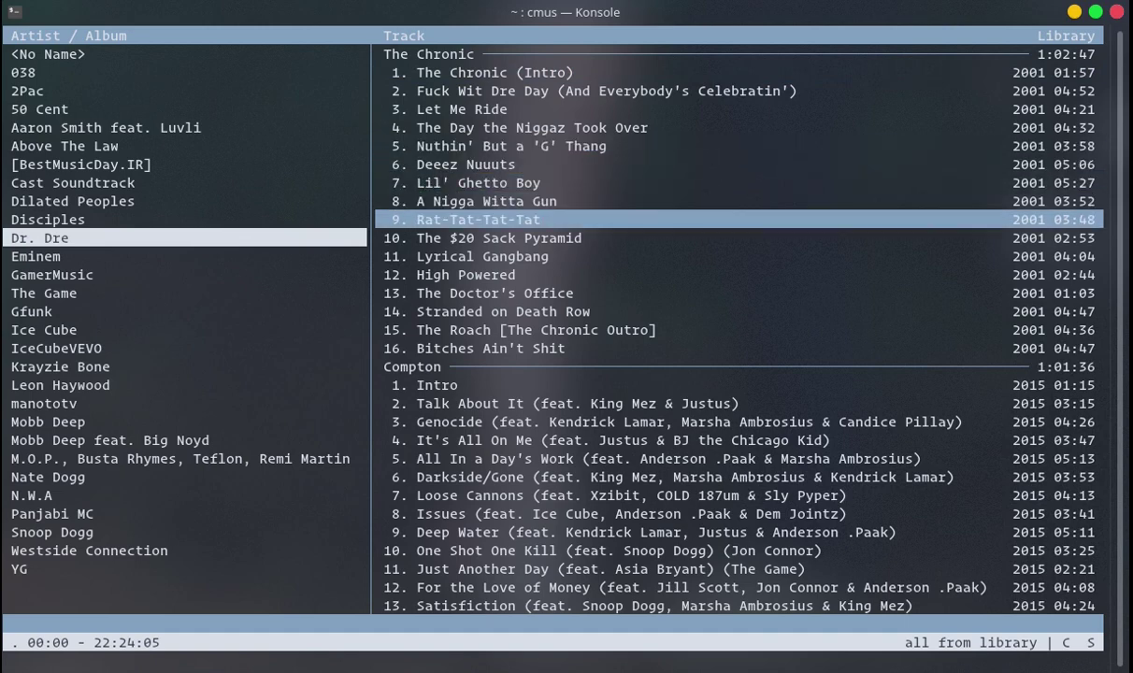
key("Down")
key("Down")
key("Down")
key("Down")
key("Down")
key("Down")
key("Down")
key("Down")
key("Down")
key("Down")
key("Down")
key("Down")
key("Down")
key("Down")
key("Down")
key("Down")
key("Down")
key("Down")
key("Down")
key("Down")
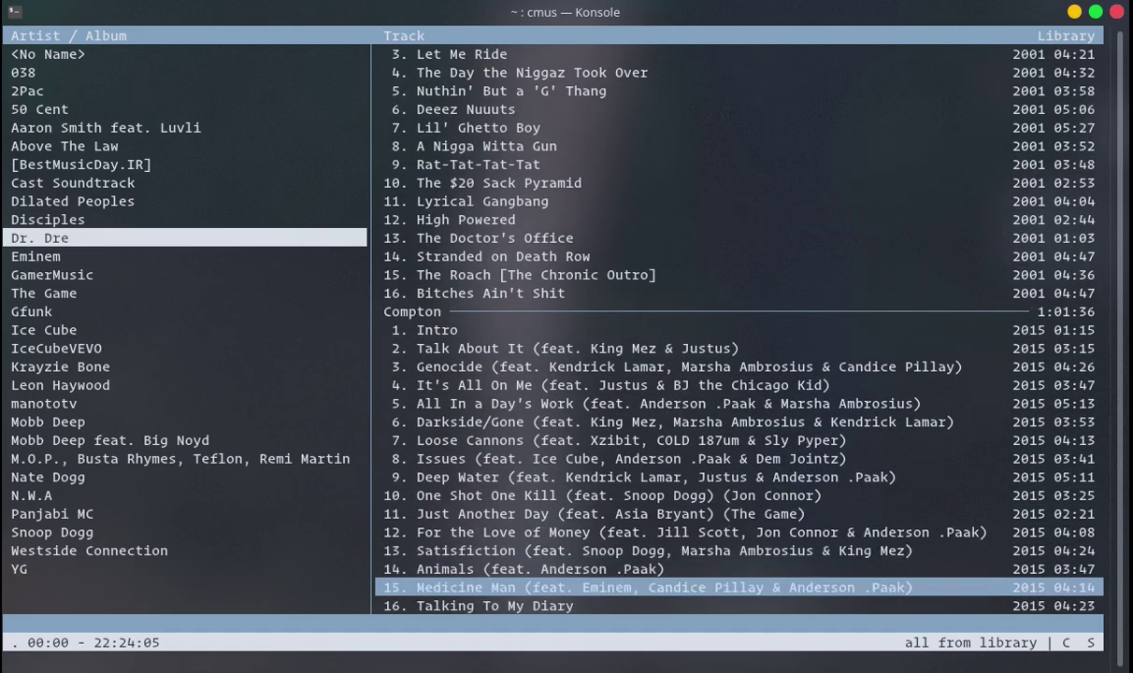
key("Up")
key("Up")
key("Up")
key("Up")
key("Up")
key("Up")
key("Up")
key("Up")
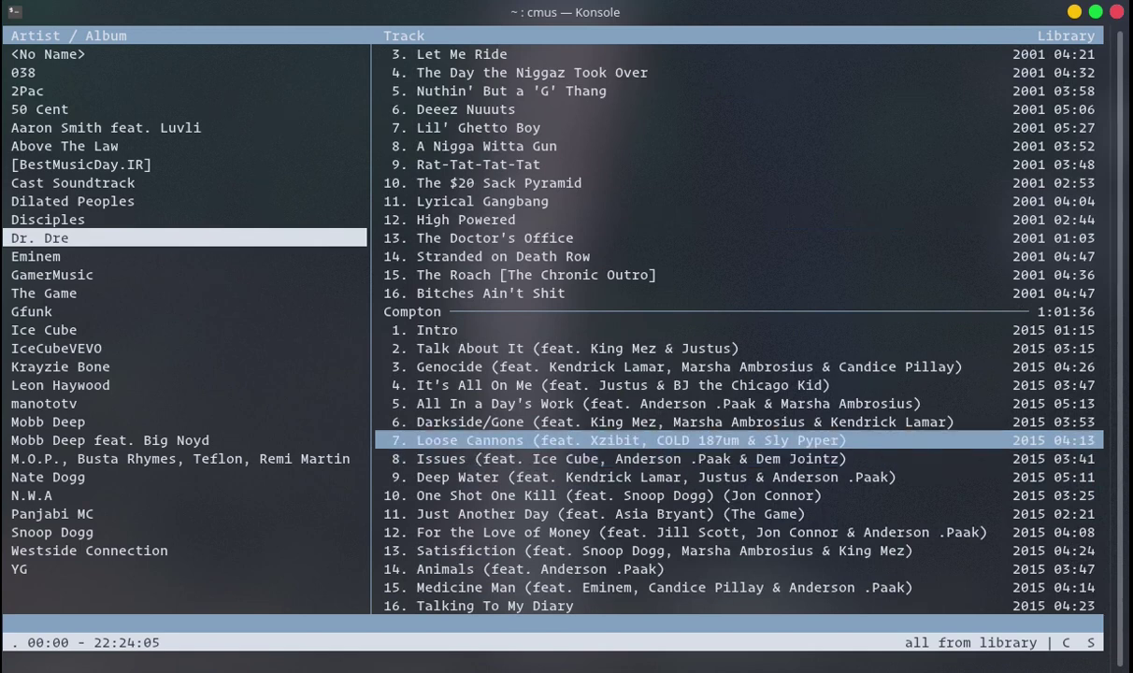
key("Return")
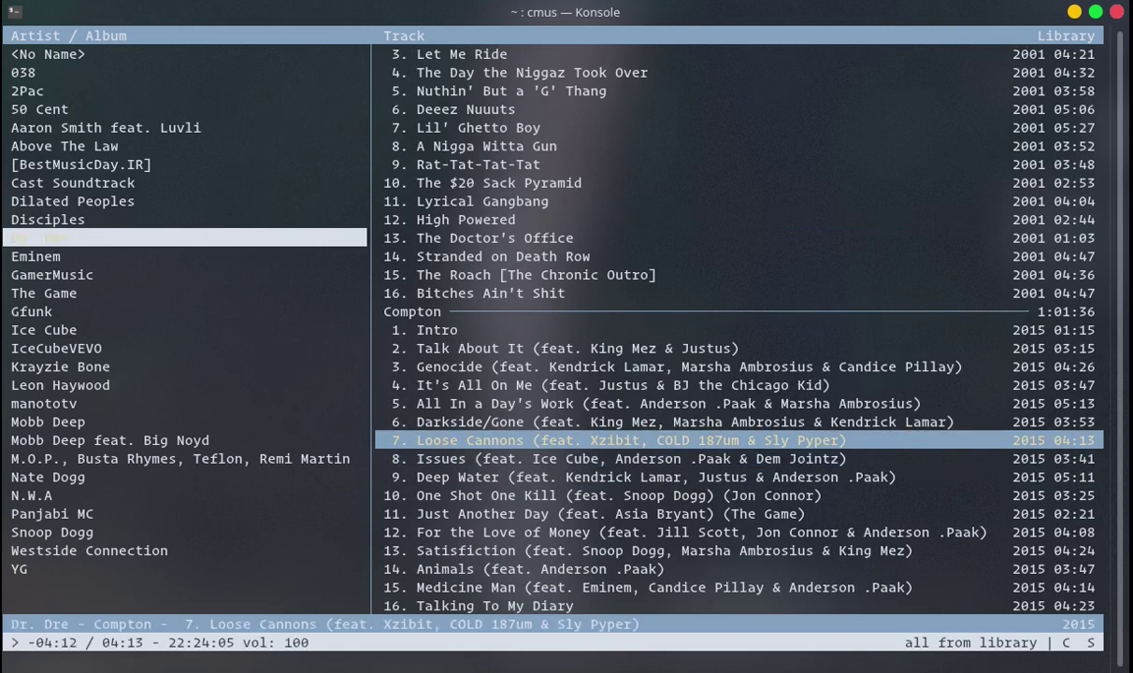
key("c")
Scroll the 322-track sorted library past 2Pac and 50 Cent to Dr. Dre's High Powered, then show playlists
key("2")
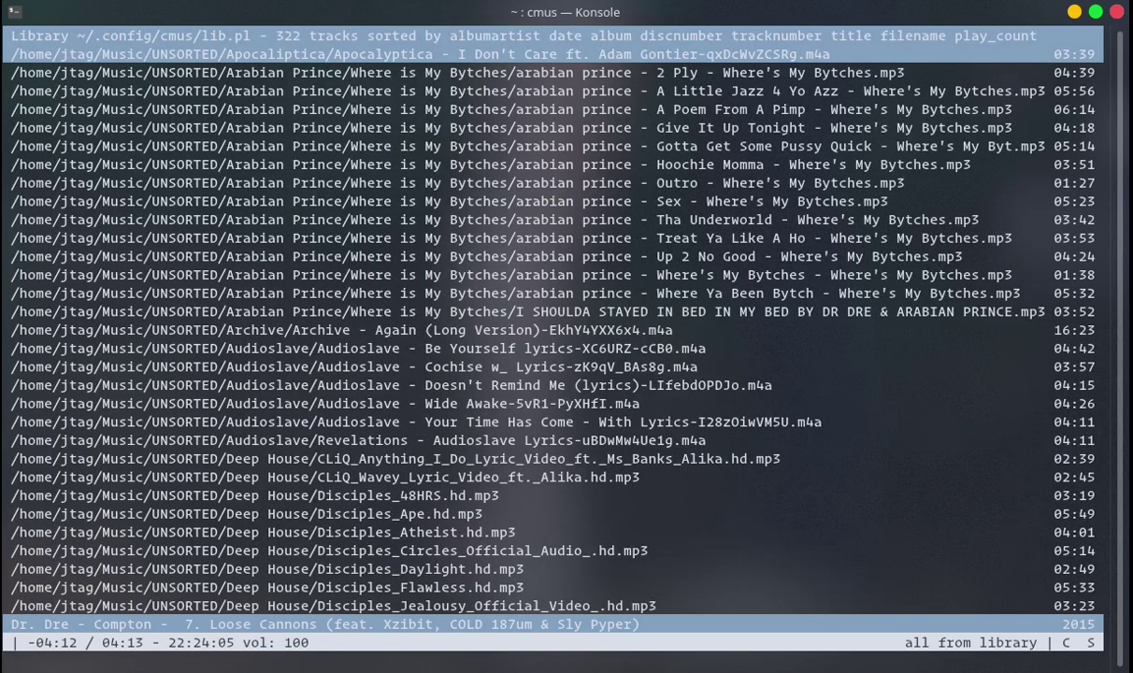
key("Down")
key("Down")
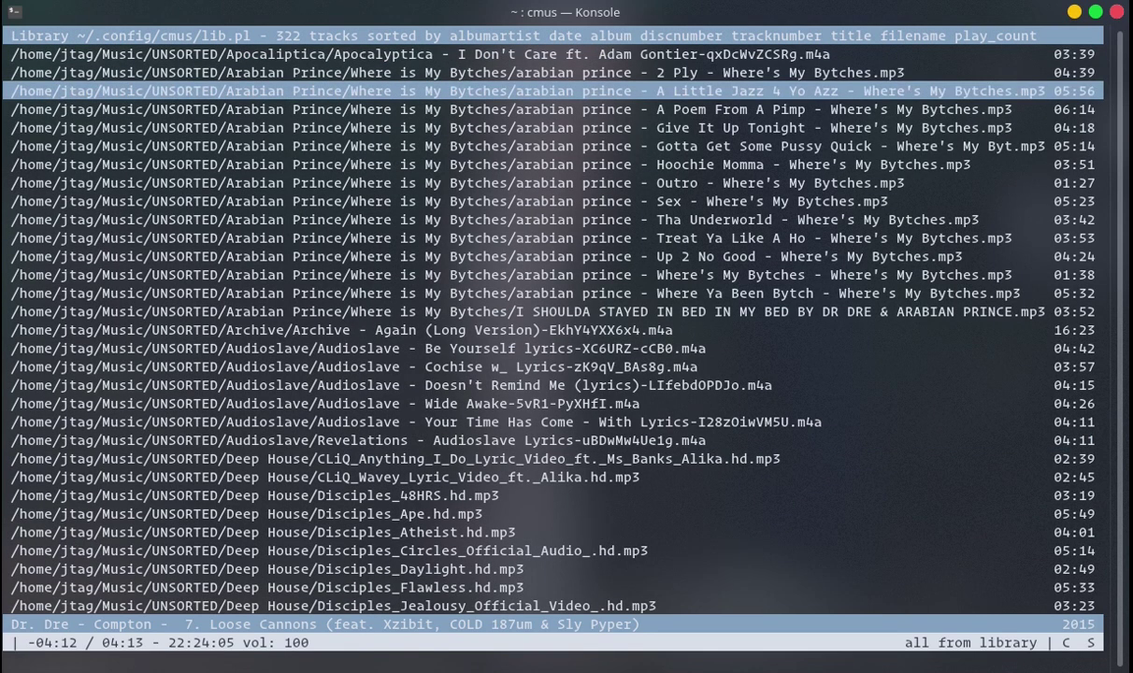
key("Down")
key("Down")
key("Down")
key("Down")
key("Down")
key("Down")
key("Down")
key("Down")
key("Down")
key("Down")
key("Down")
key("Down")
key("Down")
key("Down")
key("Down")
key("Down")
key("Down")
key("Down")
key("Down")
key("Down")
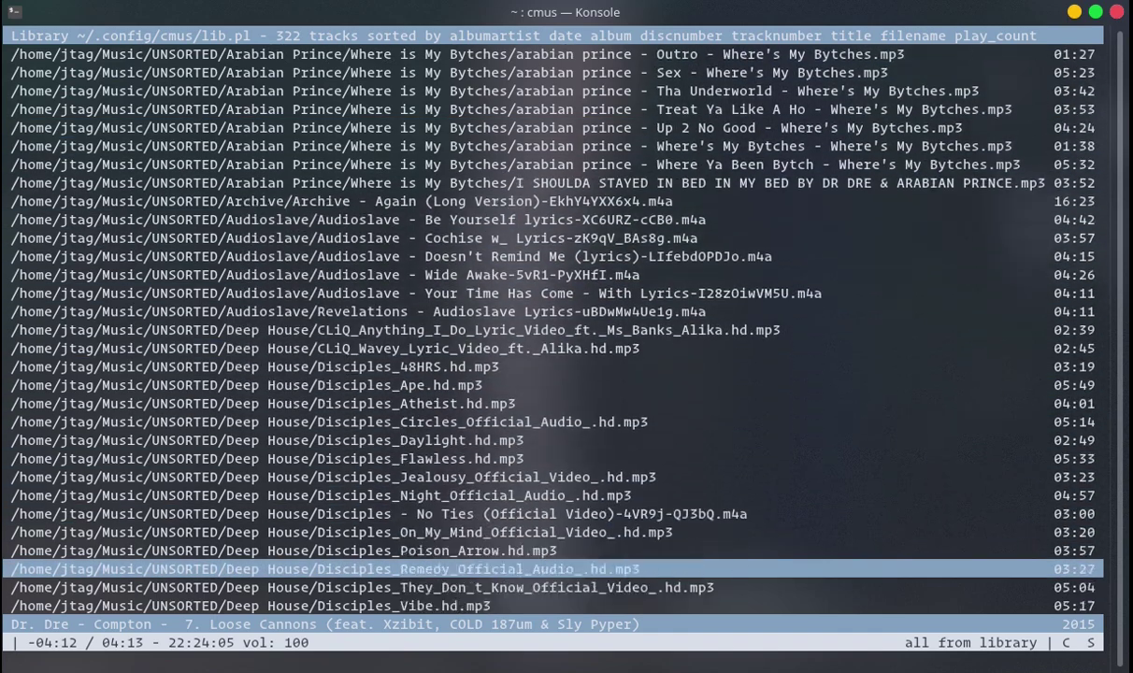
key("Down")
key("Down")
key("Down")
key("Down")
key("Down")
key("Down")
key("Down")
key("Down")
key("Down")
key("Down")
key("Down")
key("Down")
key("Down")
key("Down")
key("Down")
key("Down")
key("Down")
key("Down")
key("Down")
key("Down")
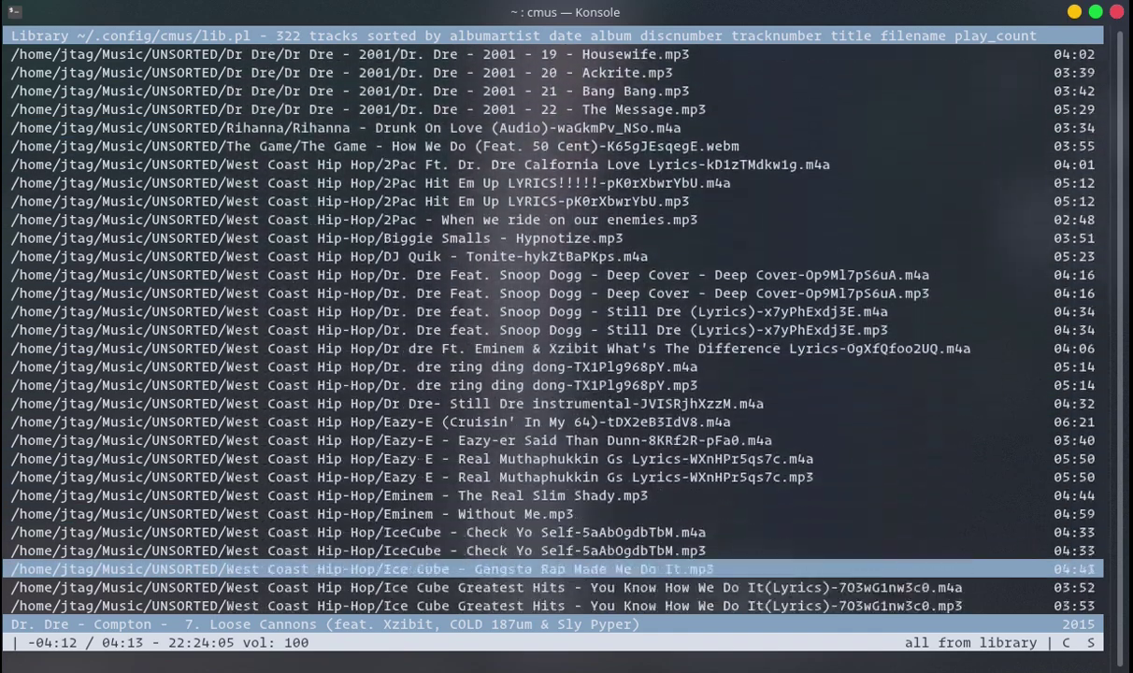
key("Down")
key("Down")
key("Down")
key("Down")
key("Down")
key("Down")
key("Down")
key("Down")
key("Down")
key("Down")
key("Down")
key("Down")
key("Down")
key("Down")
key("Down")
key("Down")
key("Down")
key("Down")
key("Down")
key("Down")
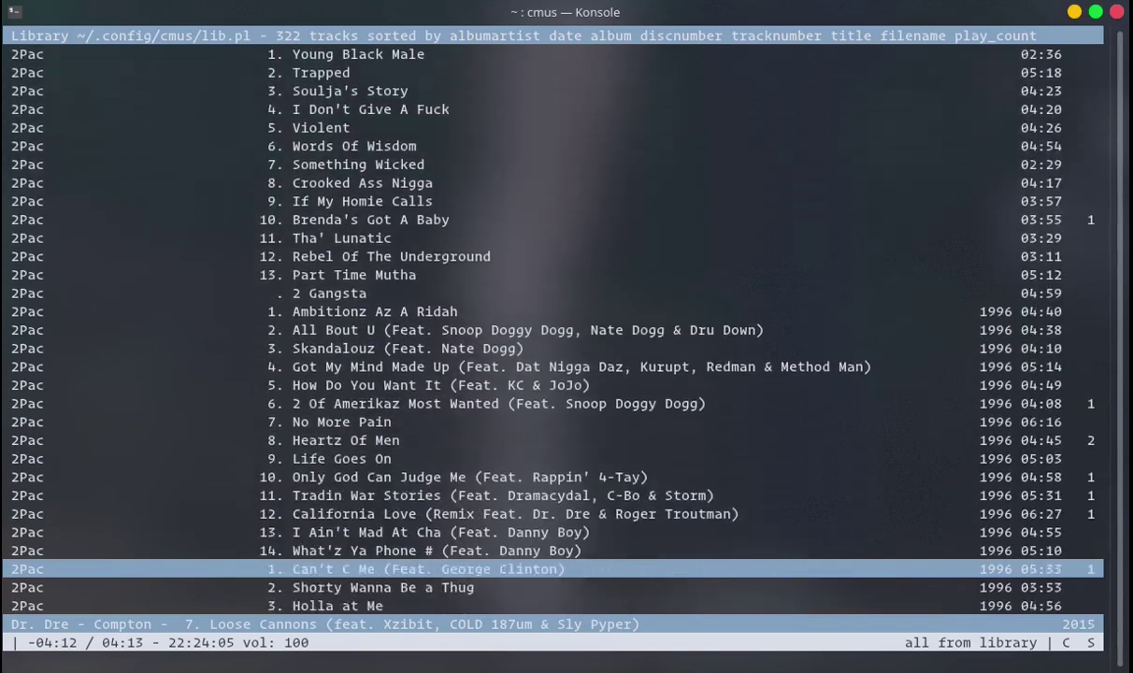
key("Down")
key("Down")
key("Down")
key("Down")
key("Down")
key("Down")
key("Down")
key("Down")
key("Down")
key("Down")
key("Down")
key("Down")
key("Down")
key("Down")
key("Down")
key("Down")
key("Down")
key("Down")
key("Down")
key("Down")
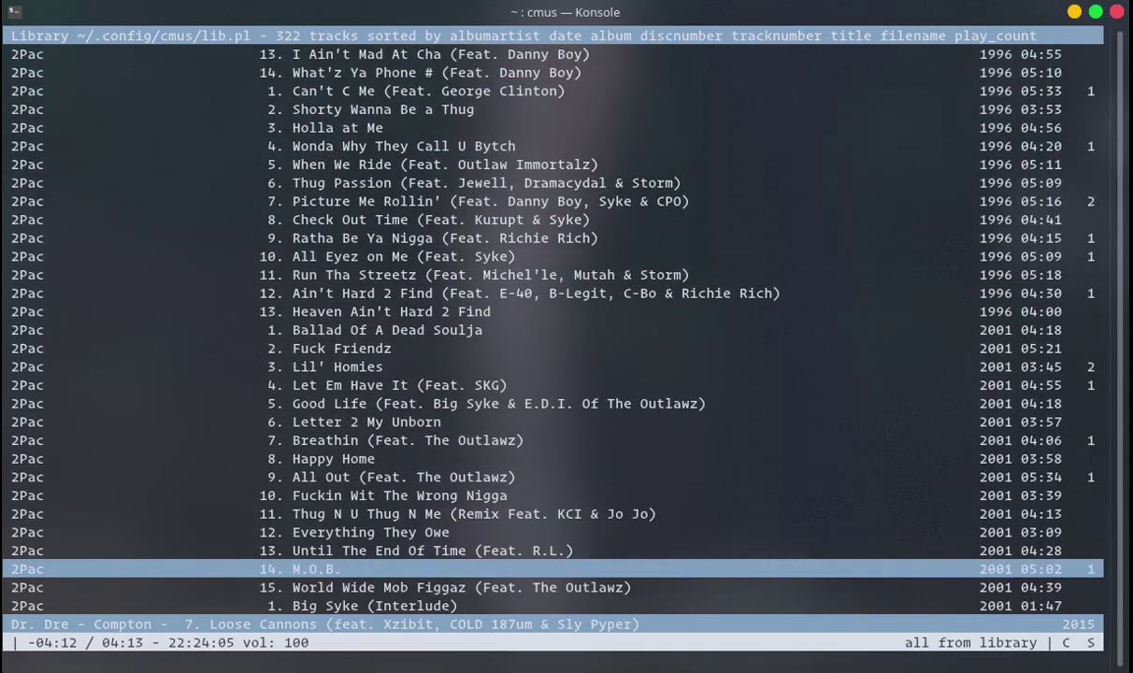
key("Down")
key("Down")
key("Down")
key("Down")
key("Down")
key("Down")
key("Down")
key("Down")
key("Down")
key("Down")
key("Down")
key("Down")
key("Down")
key("Down")
key("Down")
key("Down")
key("Down")
key("Down")
key("Down")
key("Down")
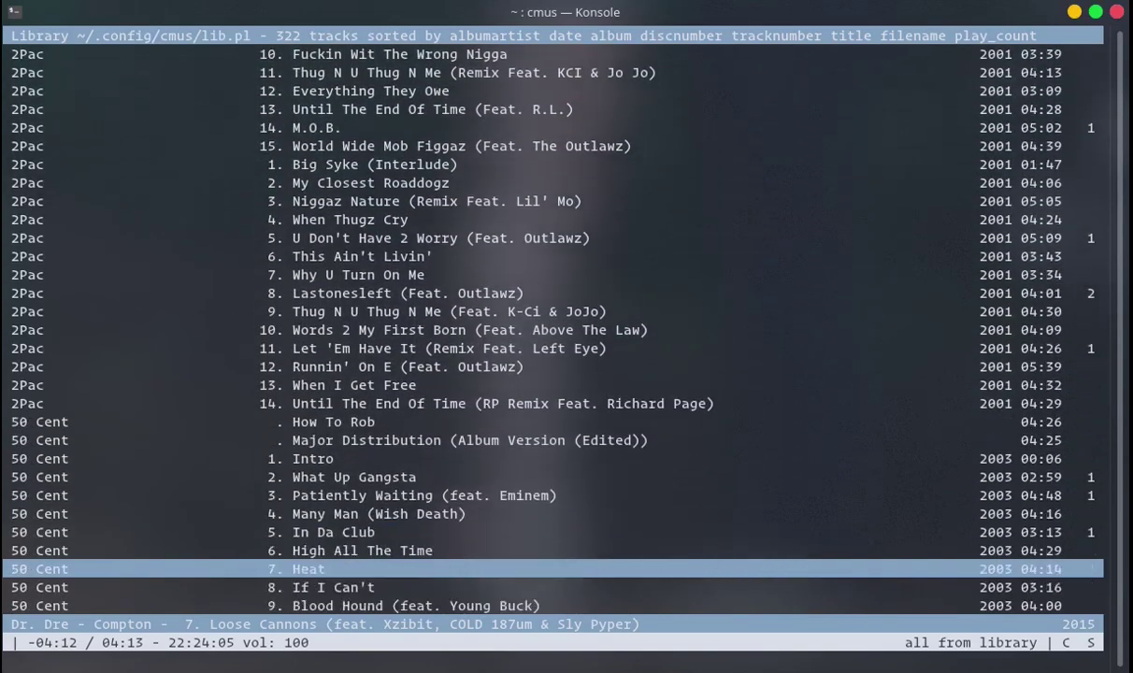
key("Down")
key("Down")
key("Down")
key("Down")
key("Down")
key("Down")
key("Down")
key("Down")
key("Down")
key("Down")
key("Down")
key("Down")
key("Down")
key("Down")
key("Down")
key("Down")
key("Down")
key("Down")
key("Down")
key("Down")
key("Down")
key("Down")
key("Down")
key("Down")
key("Down")
key("Down")
key("Down")
key("Down")
key("Down")
key("Down")
key("Down")
key("Down")
key("Down")
key("Down")
key("Down")
key("Down")
key("Down")
key("Down")
key("Down")
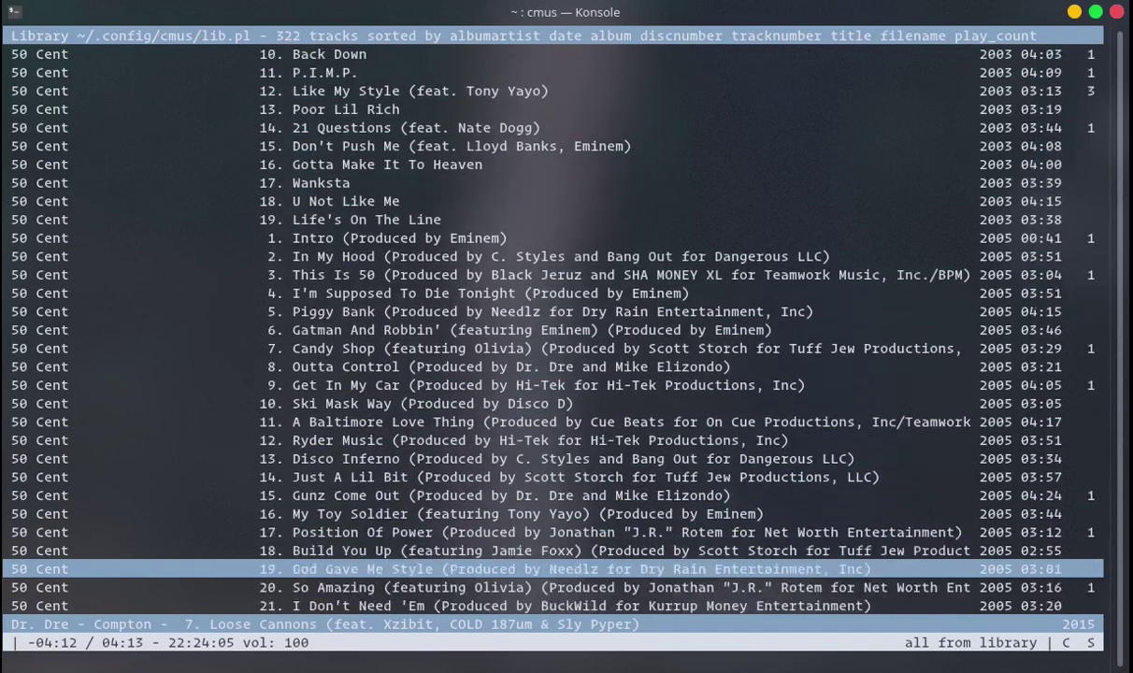
key("Down")
key("Down")
key("Down")
key("Down")
key("Down")
key("Down")
key("Down")
key("Down")
key("Down")
key("Down")
key("Down")
key("Down")
key("Down")
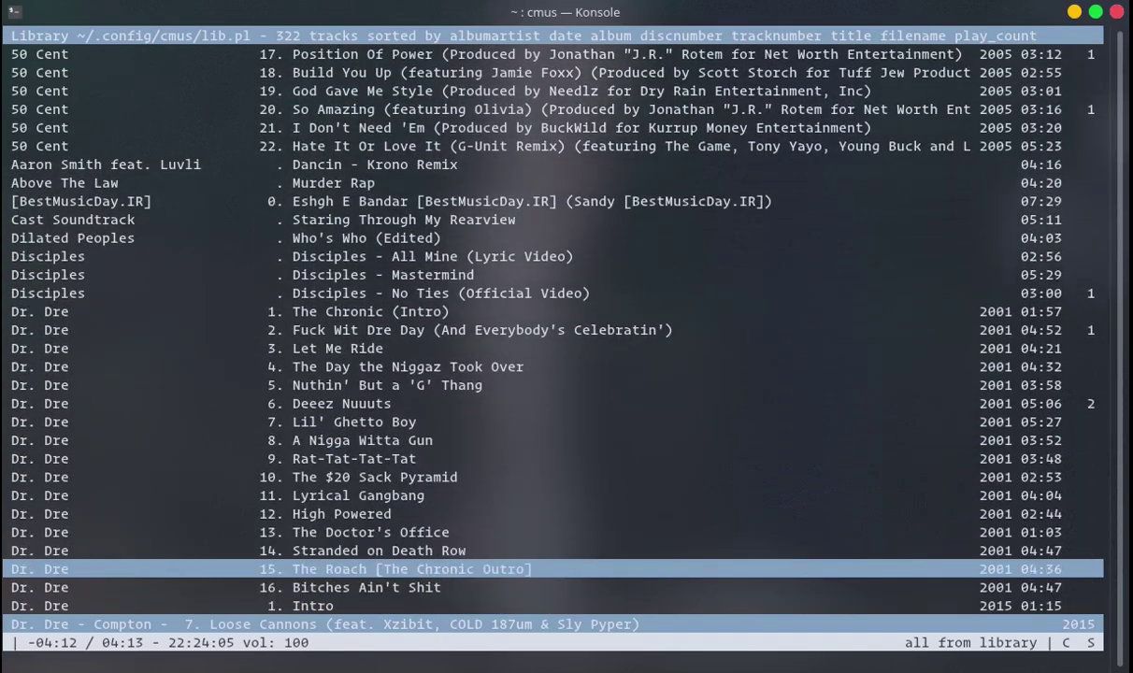
key("Up")
key("Up")
key("Up")
key("3")
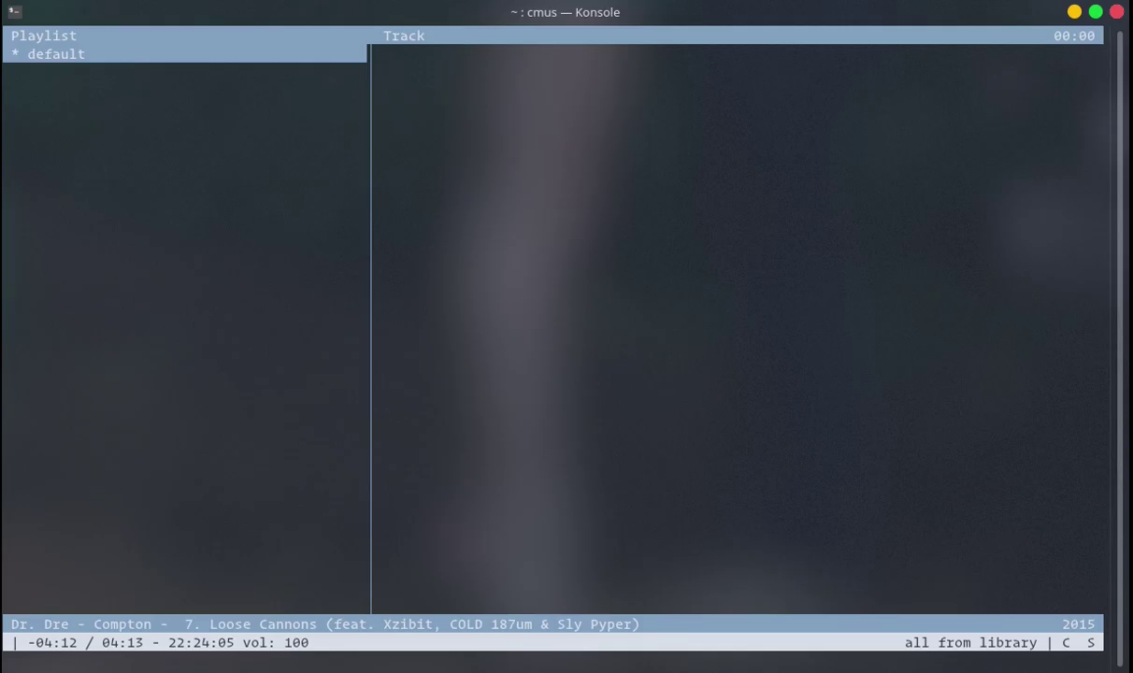
Check the empty play queue, then open the Music folder in the file browser
key("4")
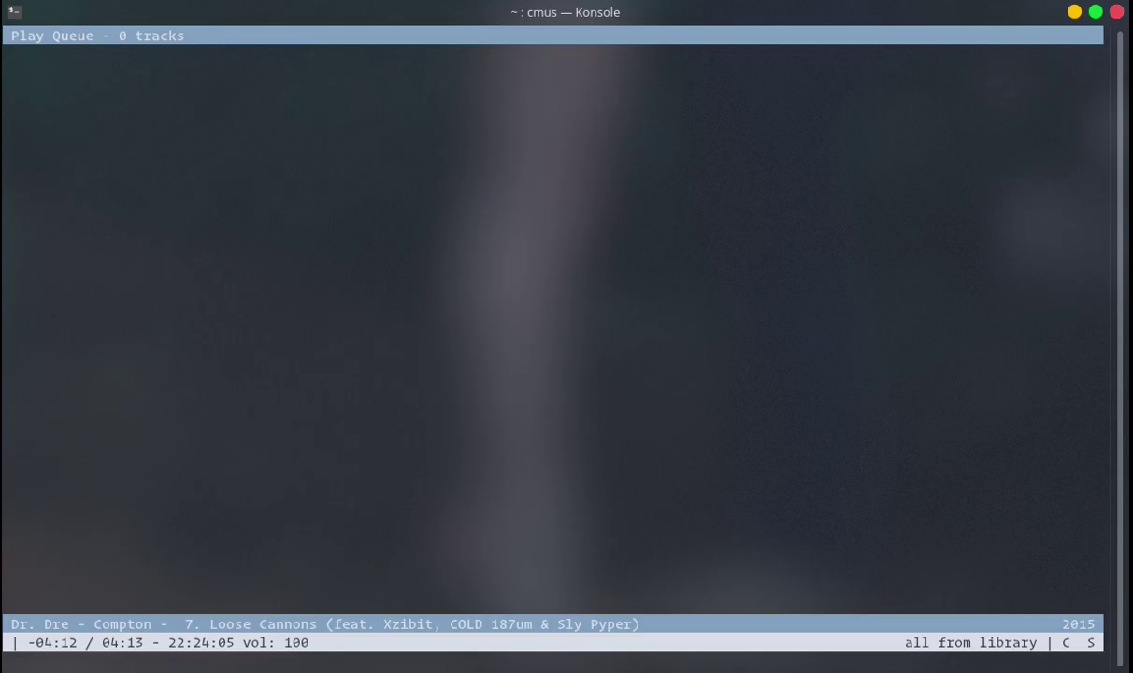
key("5")
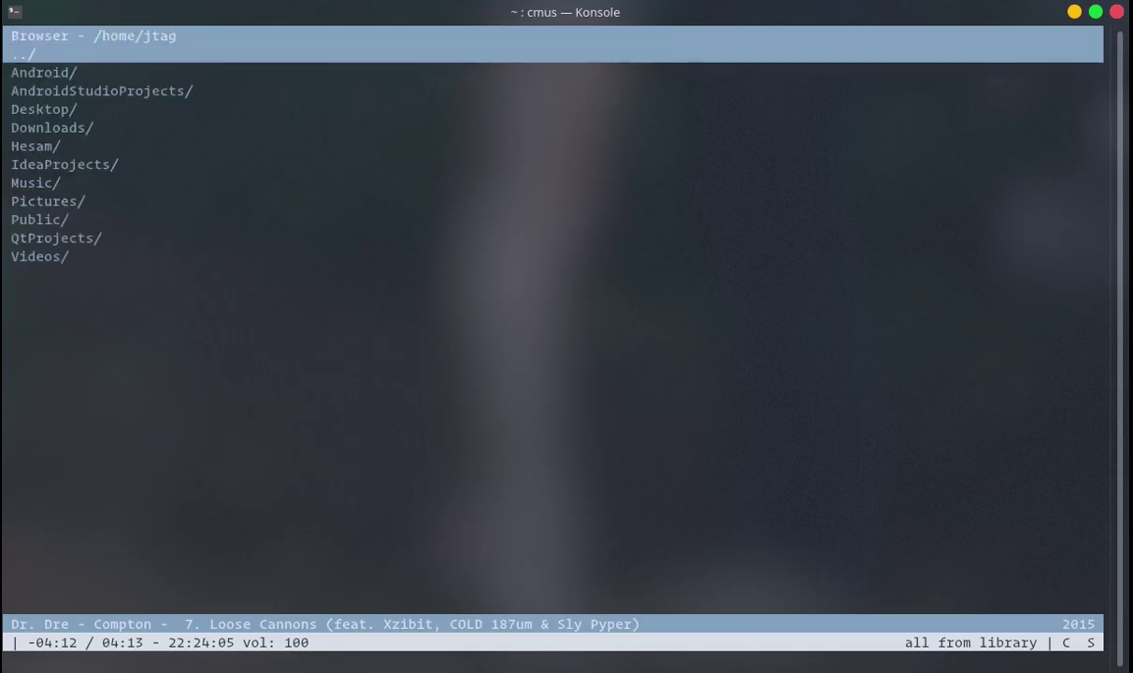
key("Down")
key("Down")
key("Down")
key("Down")
key("Down")
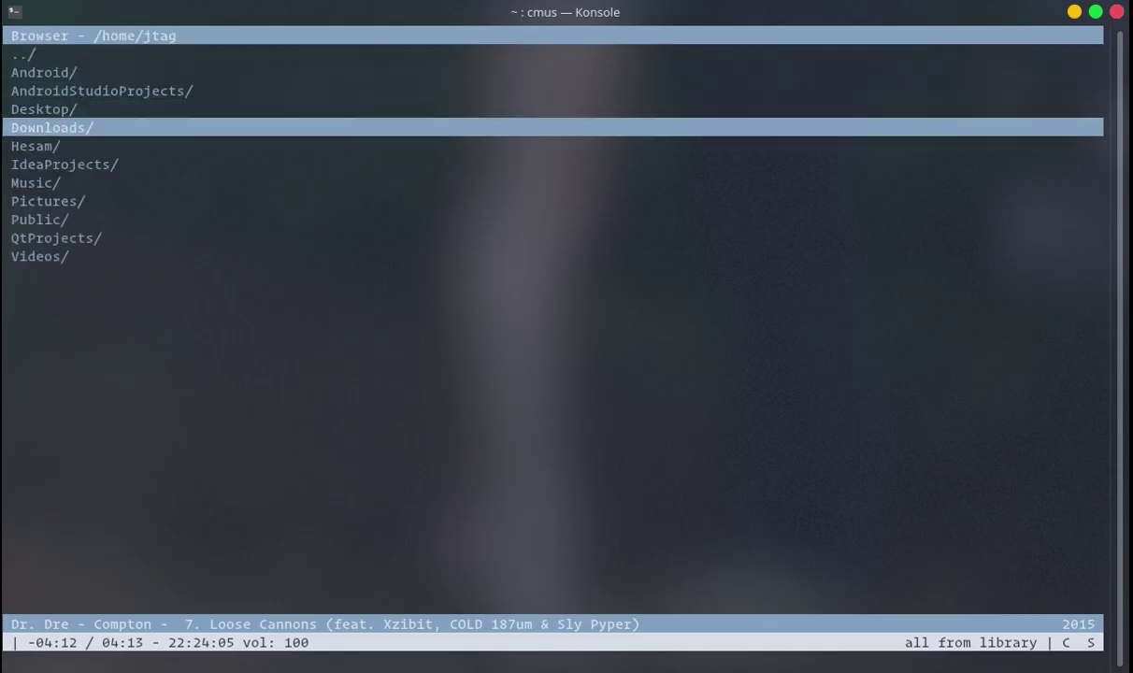
key("Down")
key("Down")
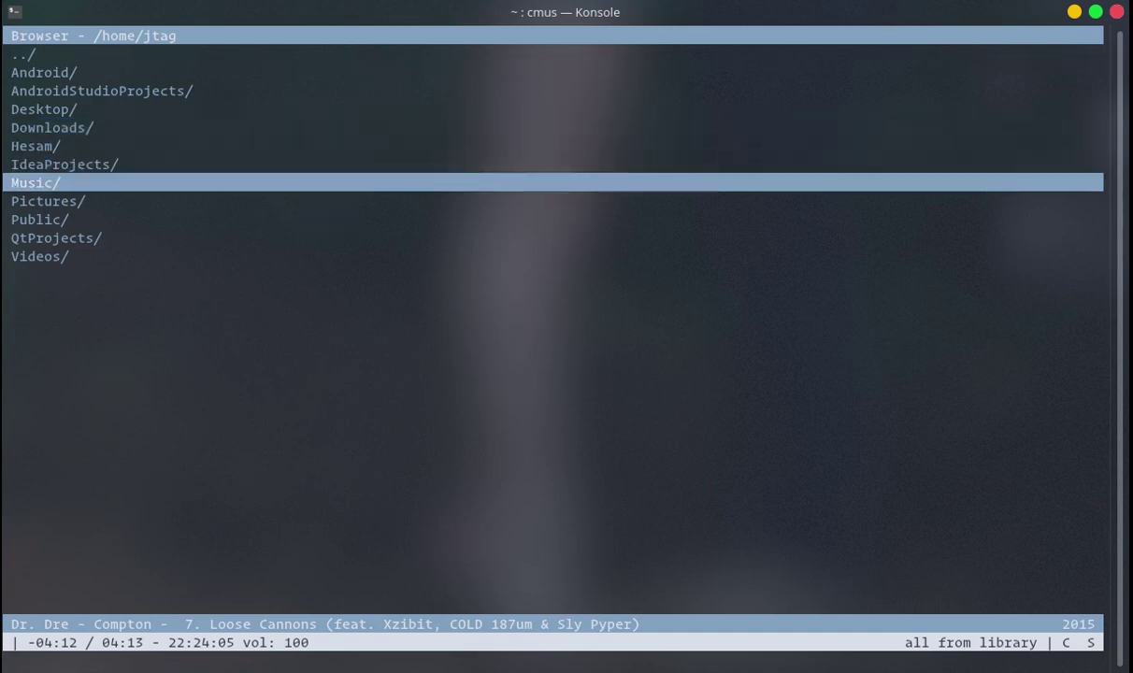
key("Return")
Open the UNSORTED and Arabian Prince folders and select the album folder inside
key("Down")
key("Return")
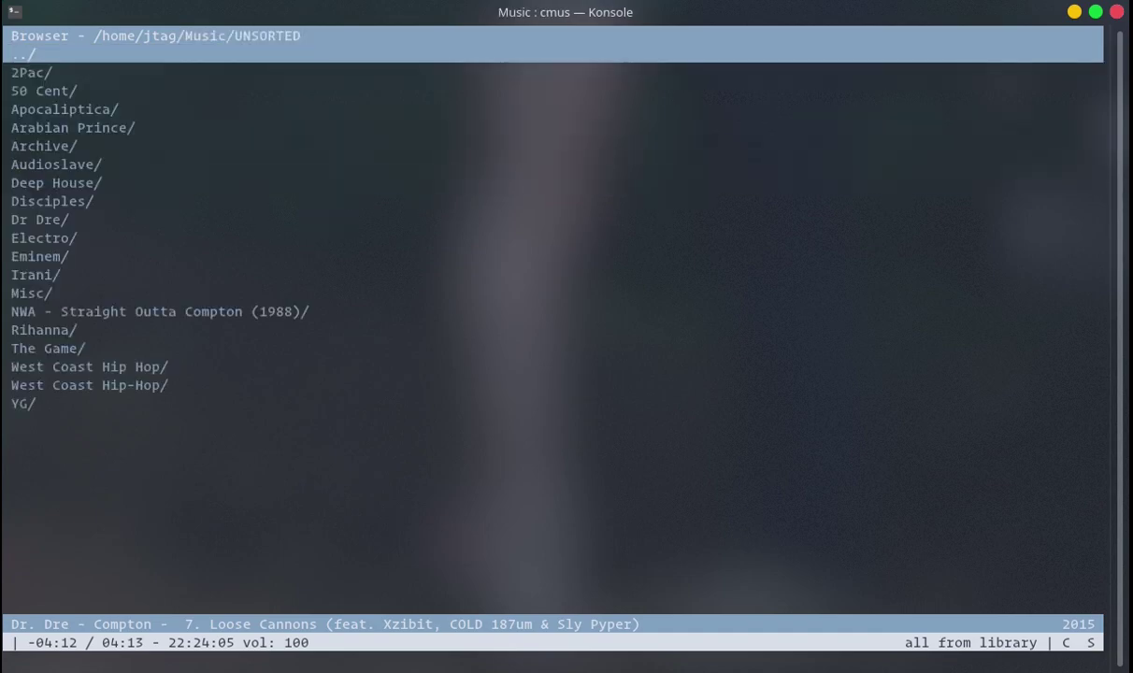
key("Down")
key("Down")
key("Down")
key("Down")
key("Return")
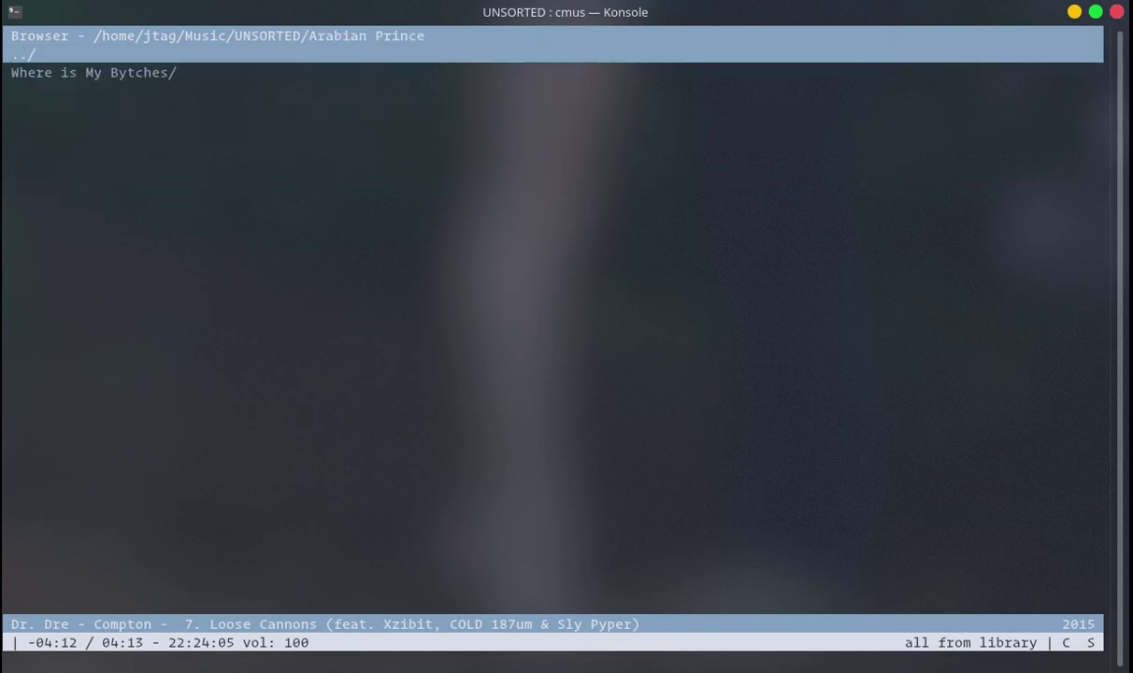
key("Down")
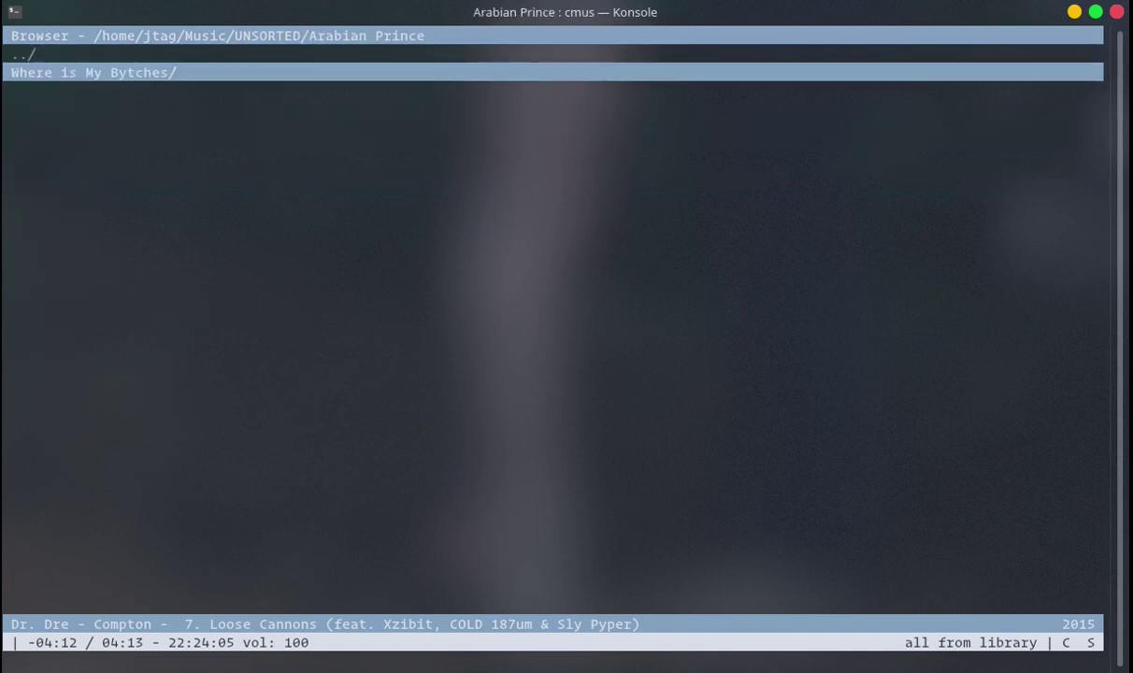
View the library filters (unheard, ogg/mp3) and the key bindings, then return to the library tree
key("6")
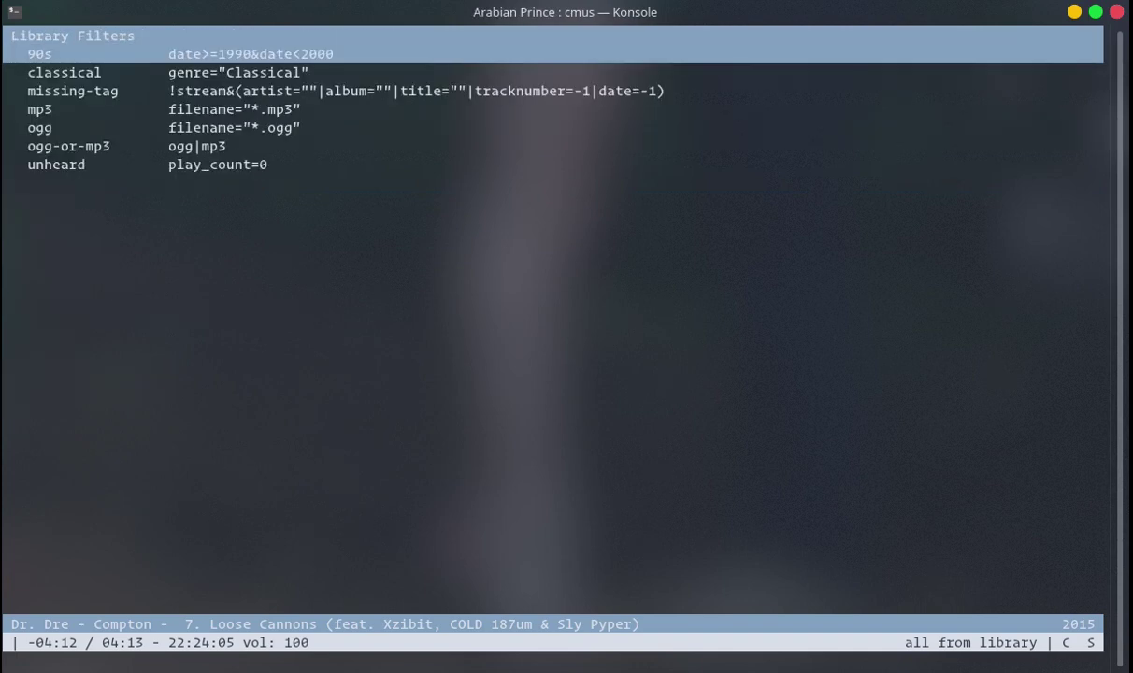
key("Down")
key("Down")
key("Down")
key("Down")
key("Down")
key("Down")
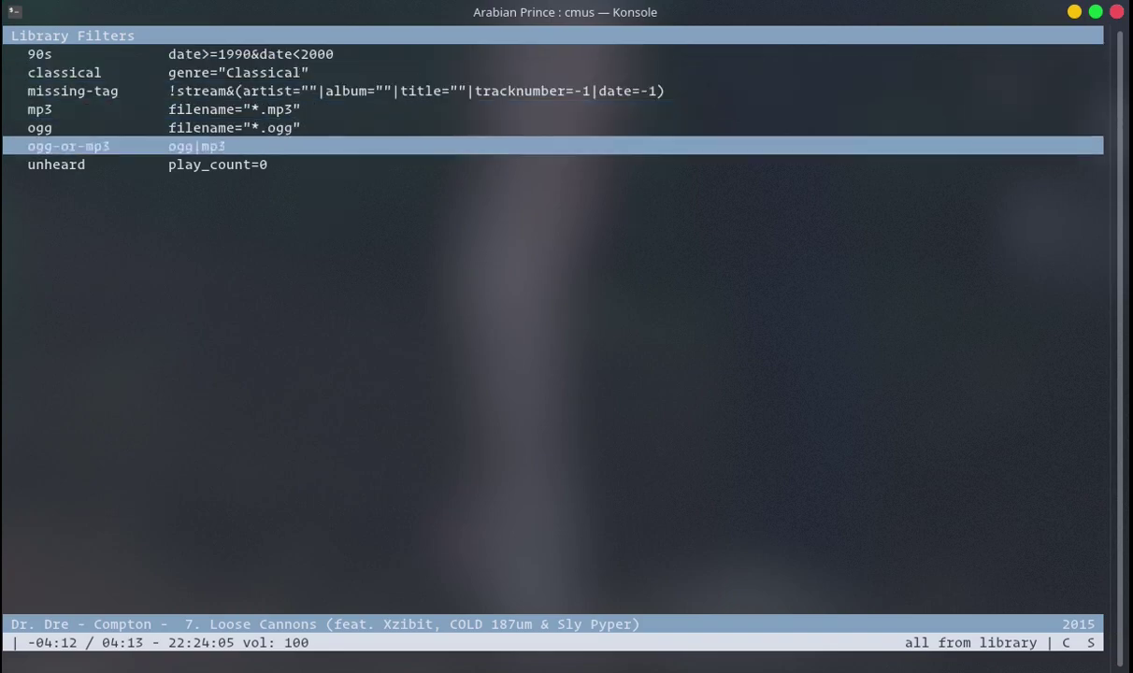
key("Up")
key("7")
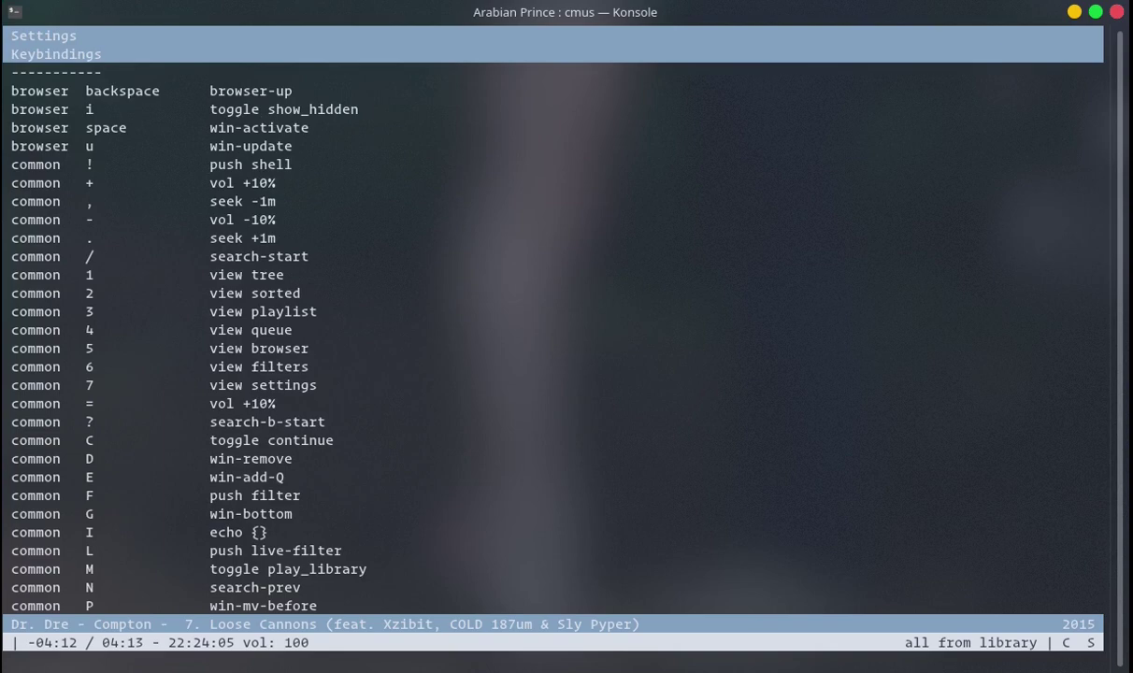
key("1")
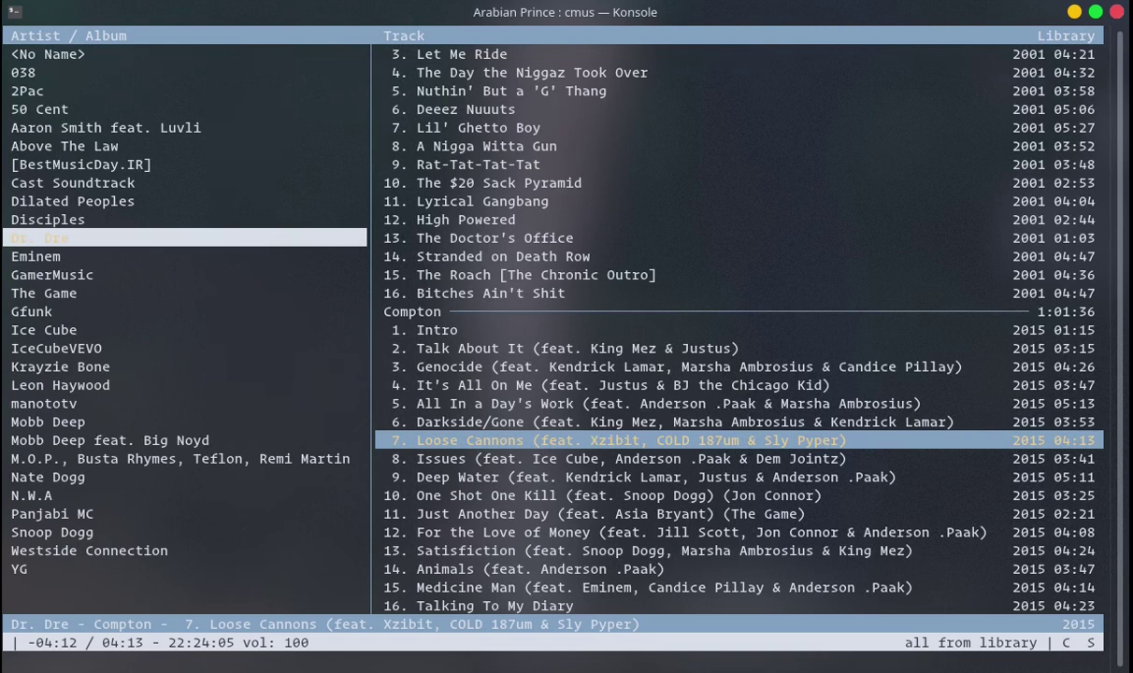
Browse up through Dr. Dre's Compton and The Chronic tracks to Stranded on Death Row
key("Up")
key("Up")
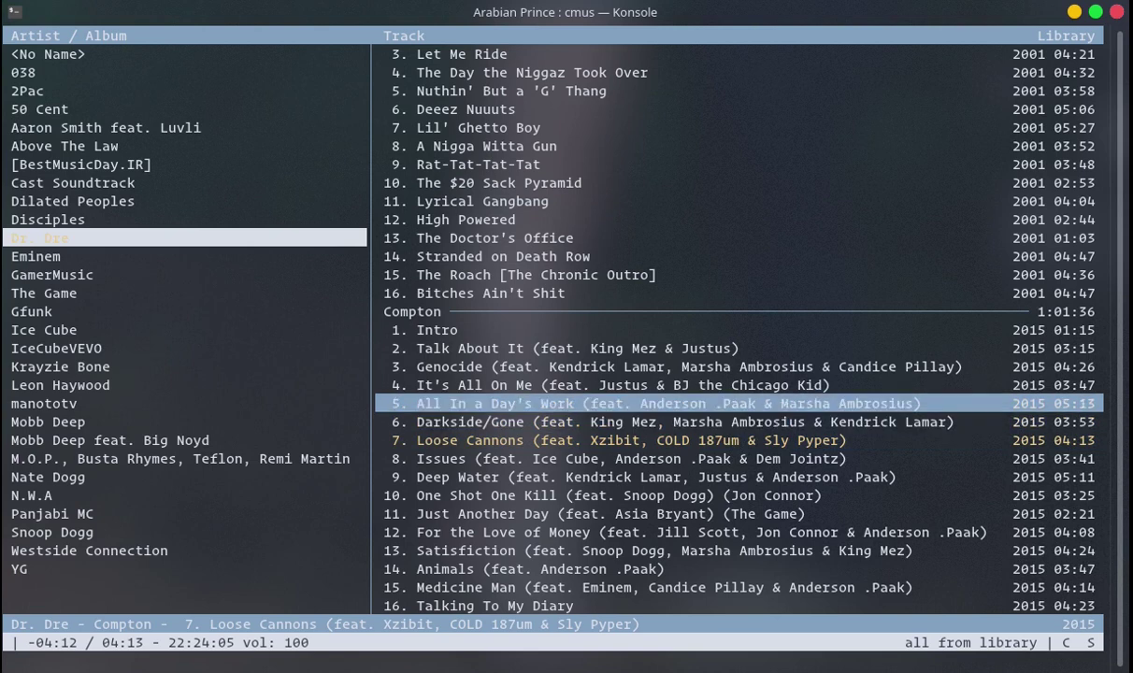
key("Up")
key("Up")
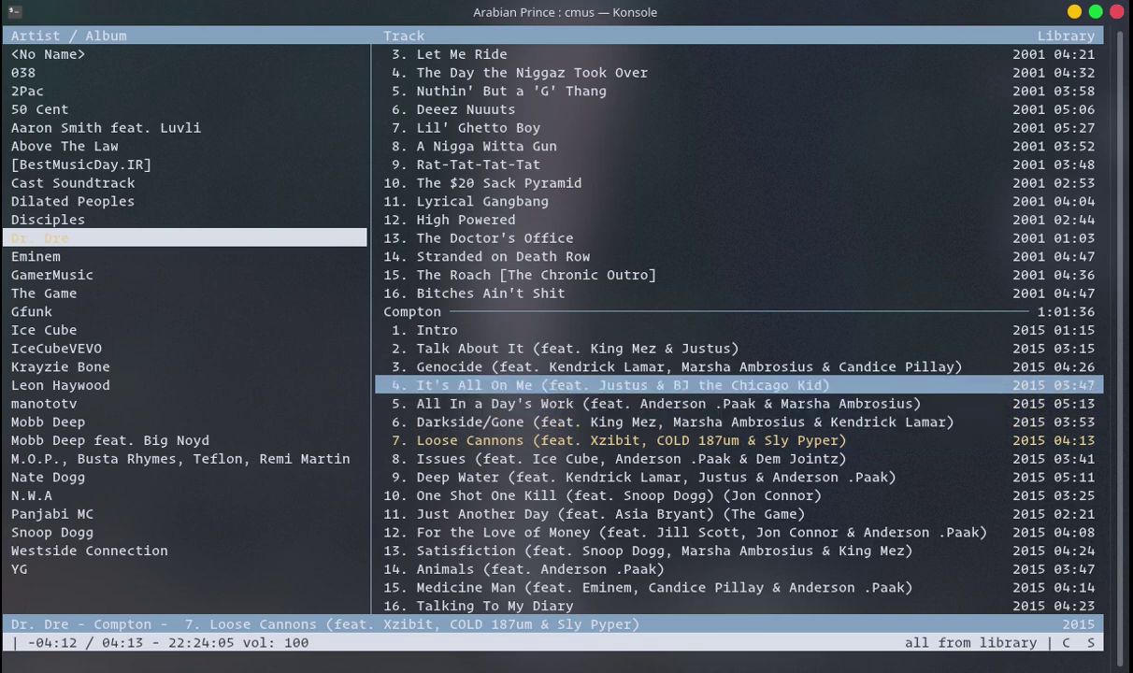
key("Up")
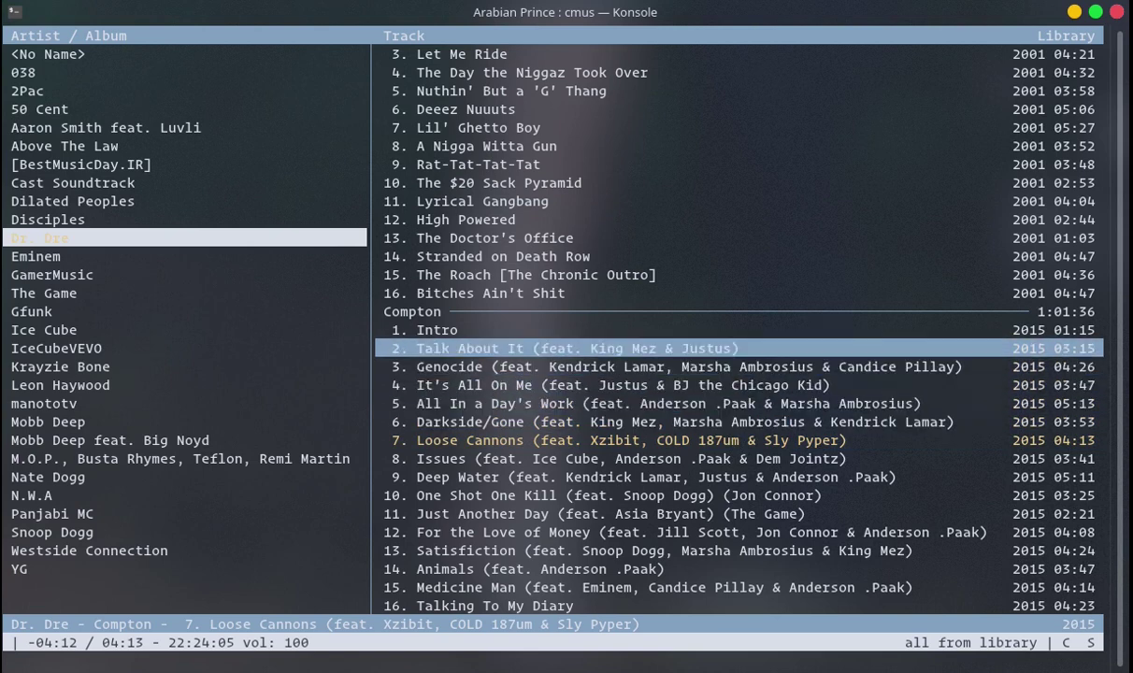
key("Up")
key("Up")
key("Up")
key("Up")
key("Up")
key("Up")
key("Up")
key("Up")
key("Up")
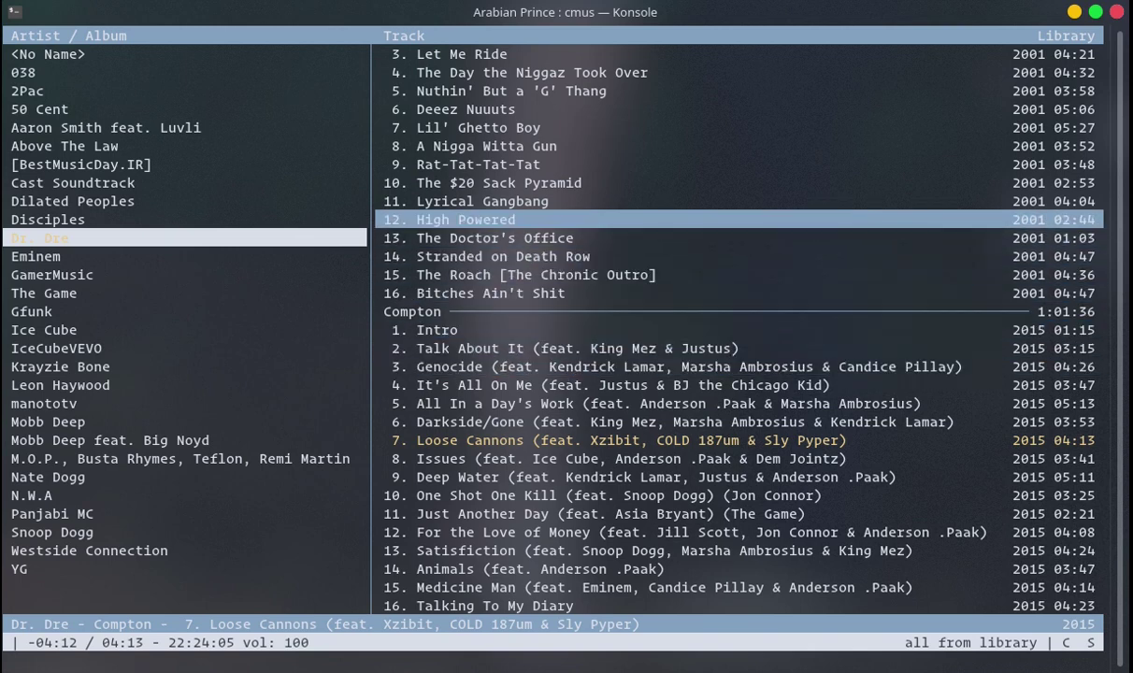
key("Up")
key("Up")
key("Up")
key("Up")
key("Up")
key("Up")
key("Down")
key("Down")
key("Down")
key("Down")
key("Down")
key("Down")
key("Down")
key("Down")
key("Down")
key("Down")
key("Down")
key("Down")
key("Down")
key("Down")
key("Down")
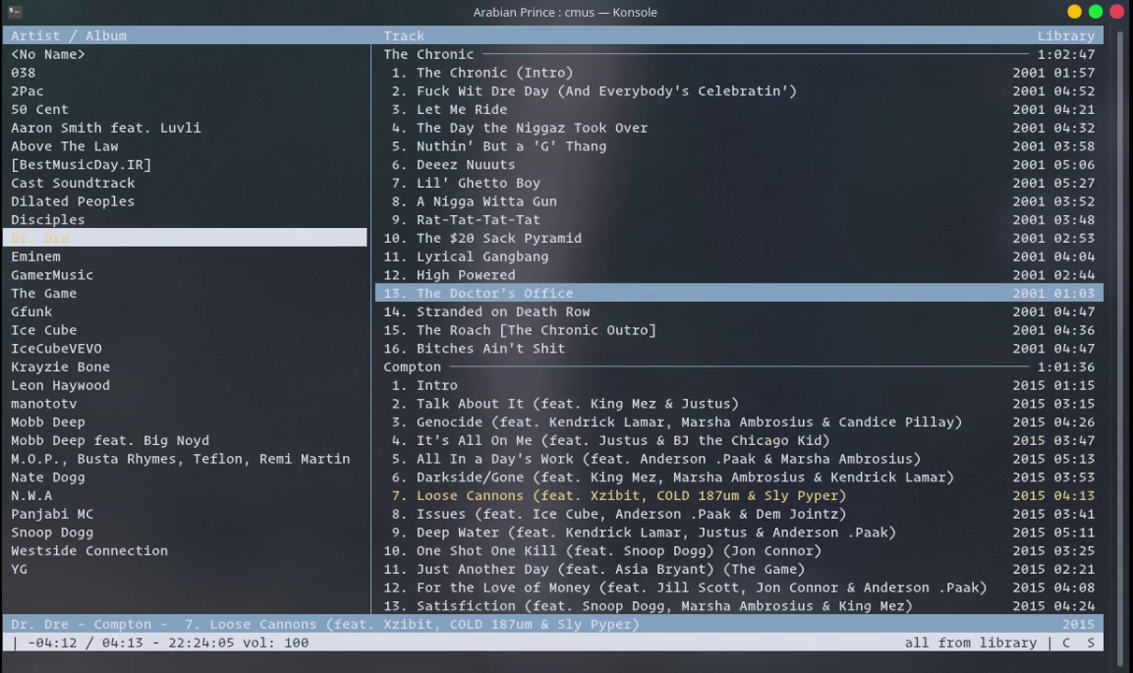
key("Up")
key("Up")
key("Up")
key("Up")
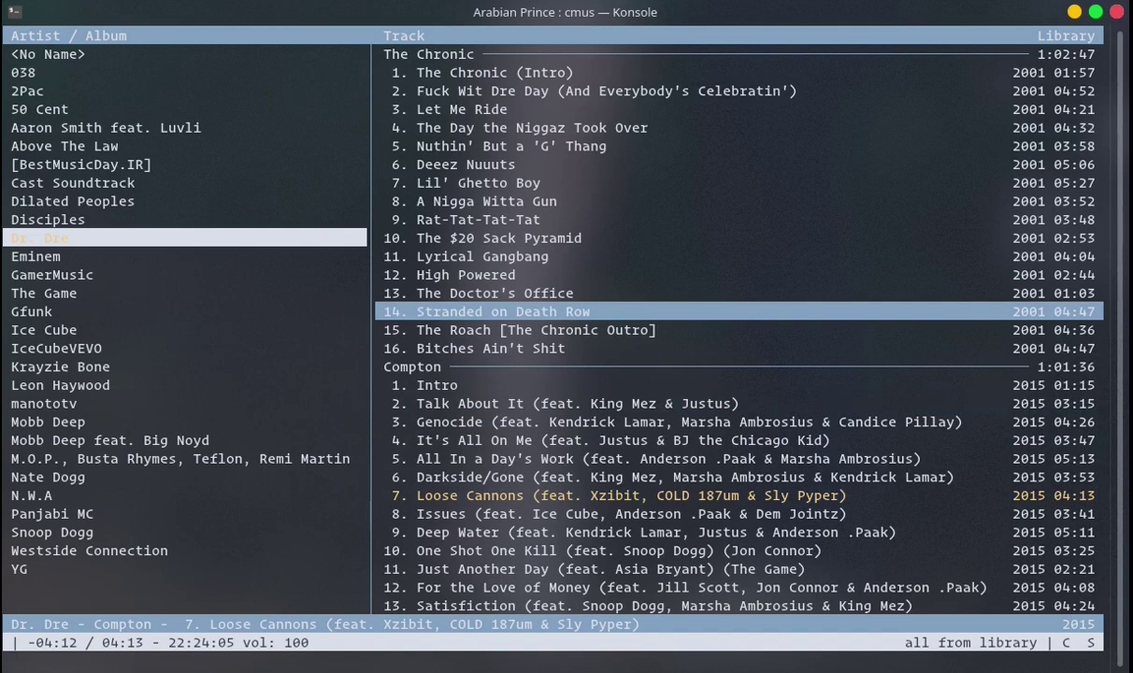
Browse other artists' tracks, including Gfunk, Disciples and Dilated Peoples
key("Tab")
key("Up")
key("Up")
key("Up")
key("Up")
key("Down")
key("Down")
key("Down")
key("Down")
key("Down")
key("Down")
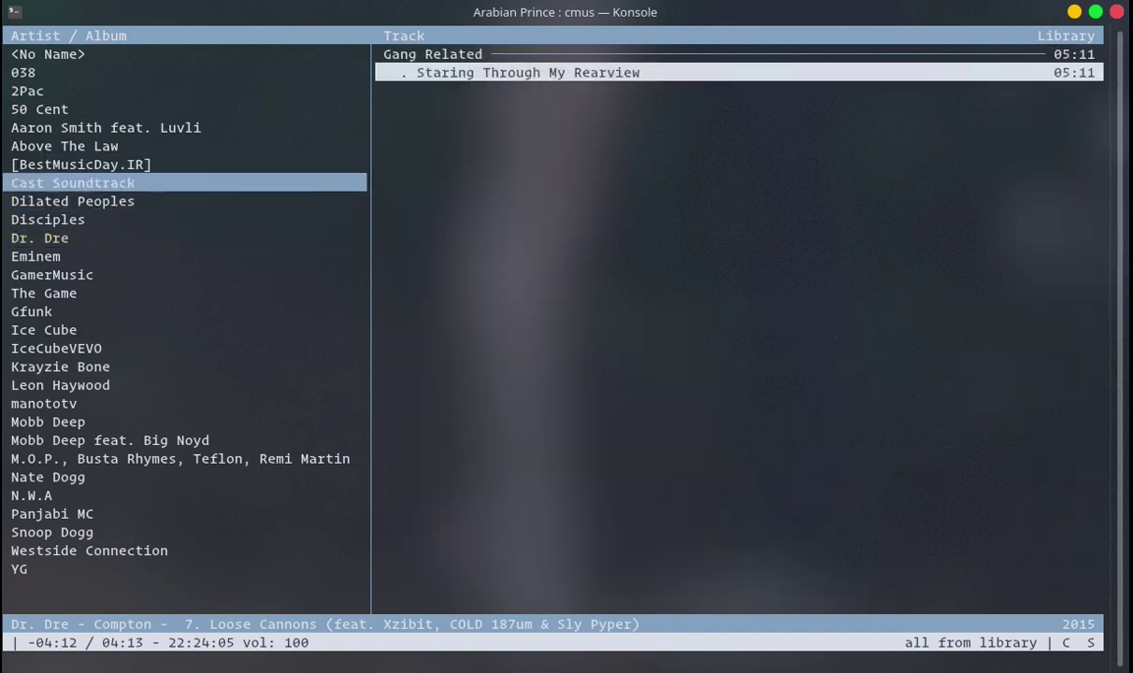
key("Down")
key("Down")
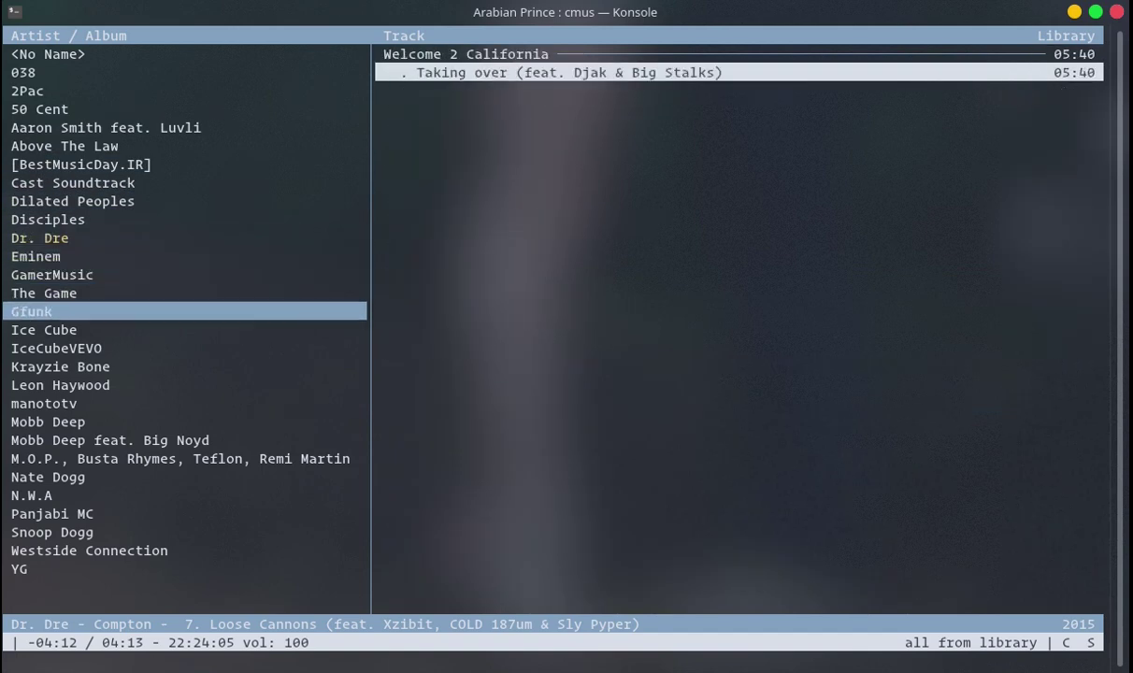
key("Down")
key("Down")
key("Down")
key("Up")
key("Up")
key("Up")
key("Tab")
key("Tab")
key("Up")
key("Up")
key("Up")
key("Up")
key("Up")
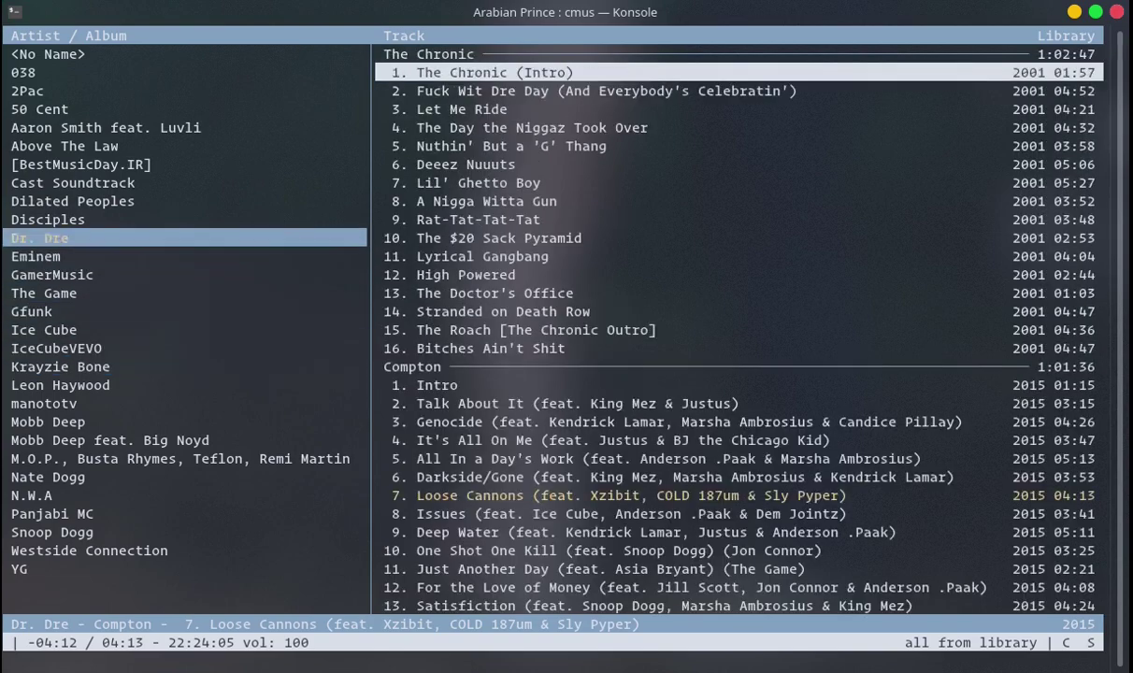
key("Tab")
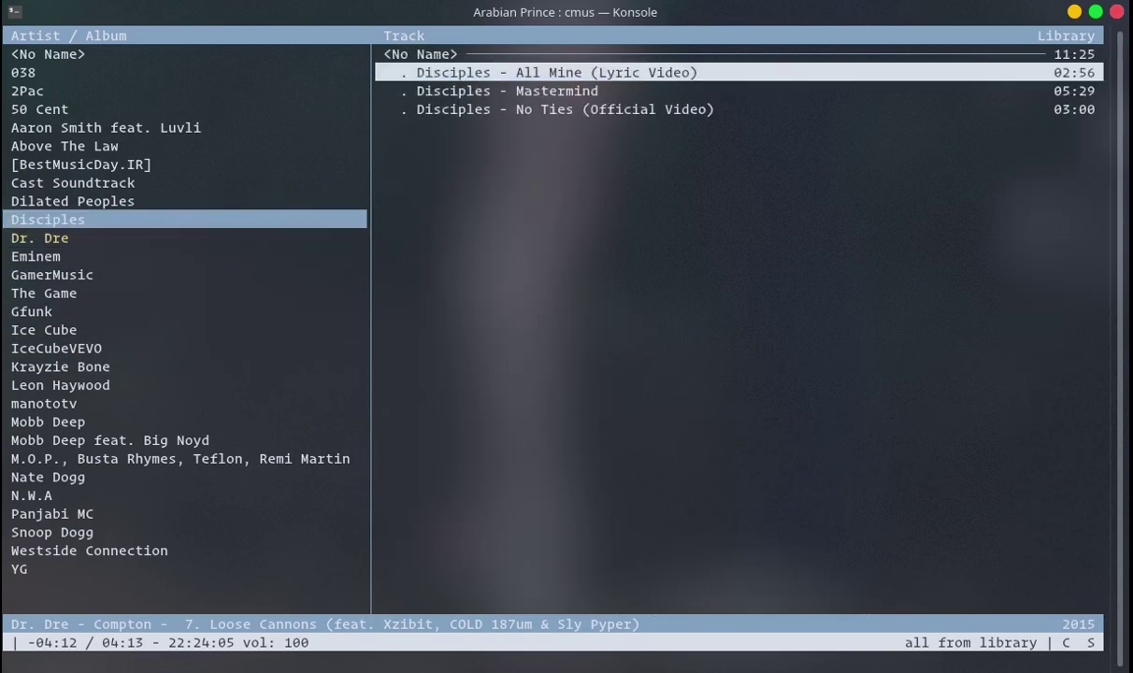
key("Tab")
key("Up")
key("Tab")
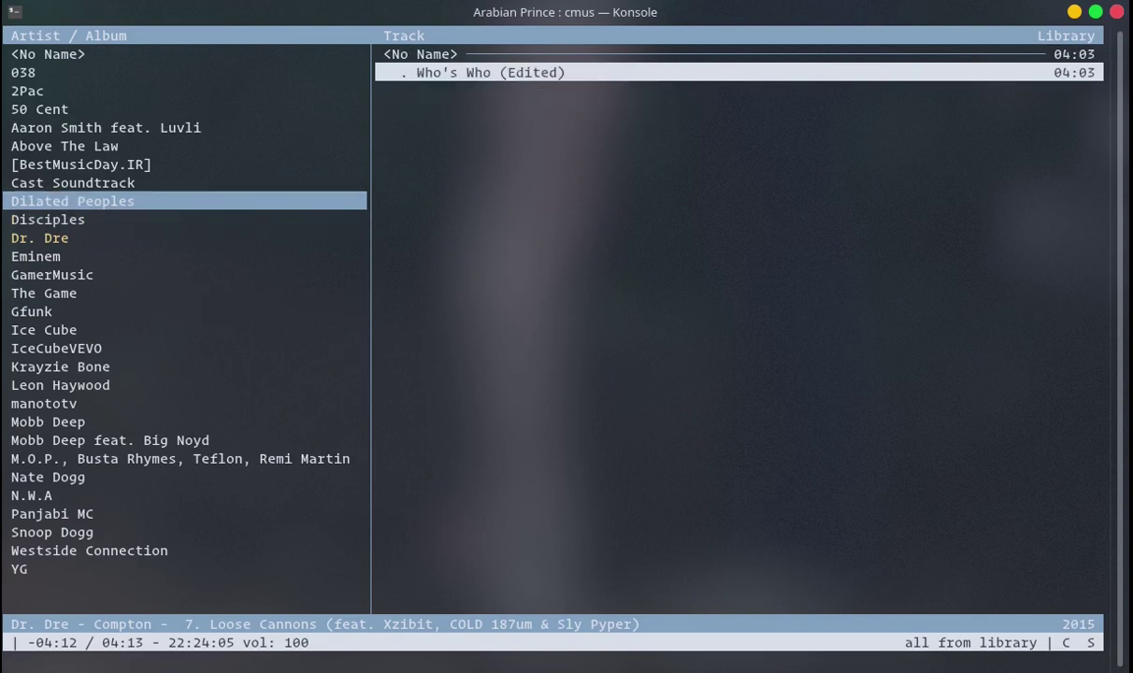
key("Tab")
Return to Dr. Dre's albums and play Rat-Tat-Tat-Tat from The Chronic
key("Down")
key("Down")
key("Down")
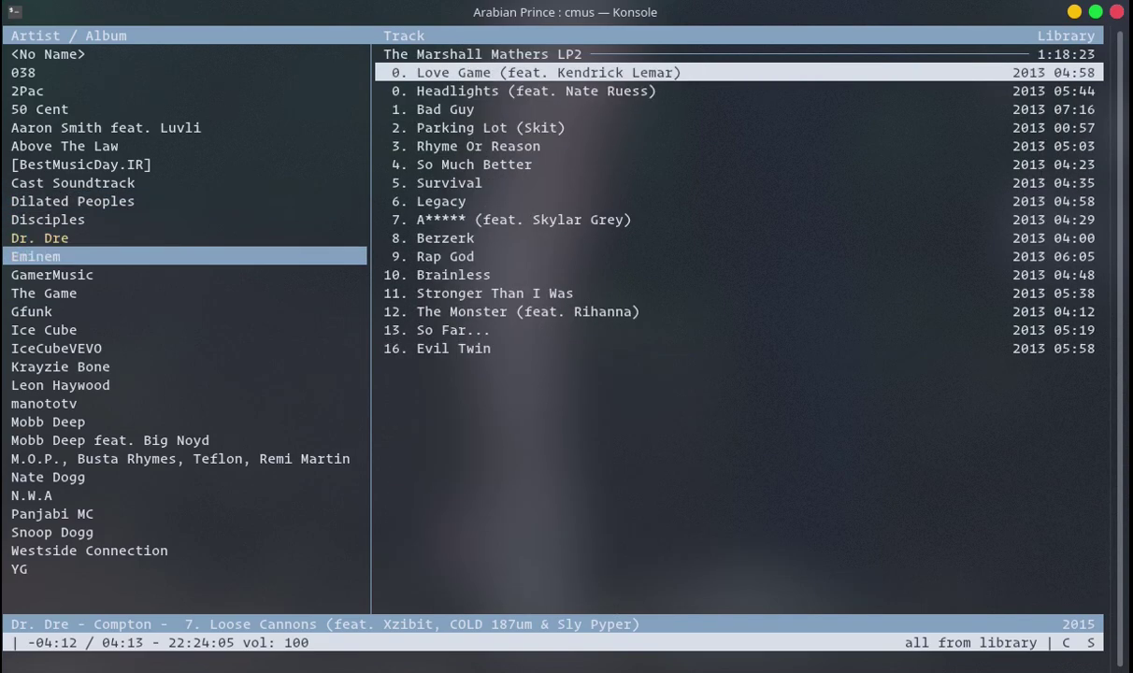
key("Up")
key("Down")
key("Down")
key("Down")
key("Down")
key("Down")
key("Down")
key("Down")
key("Down")
key("Down")
key("Up")
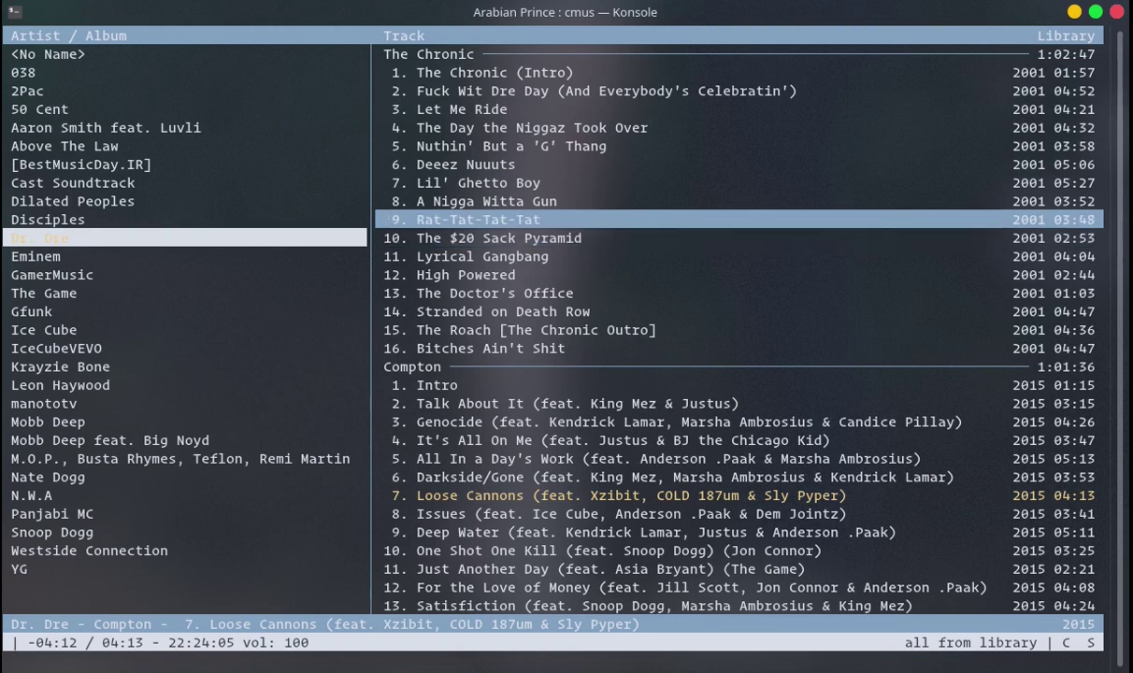
key("Return")
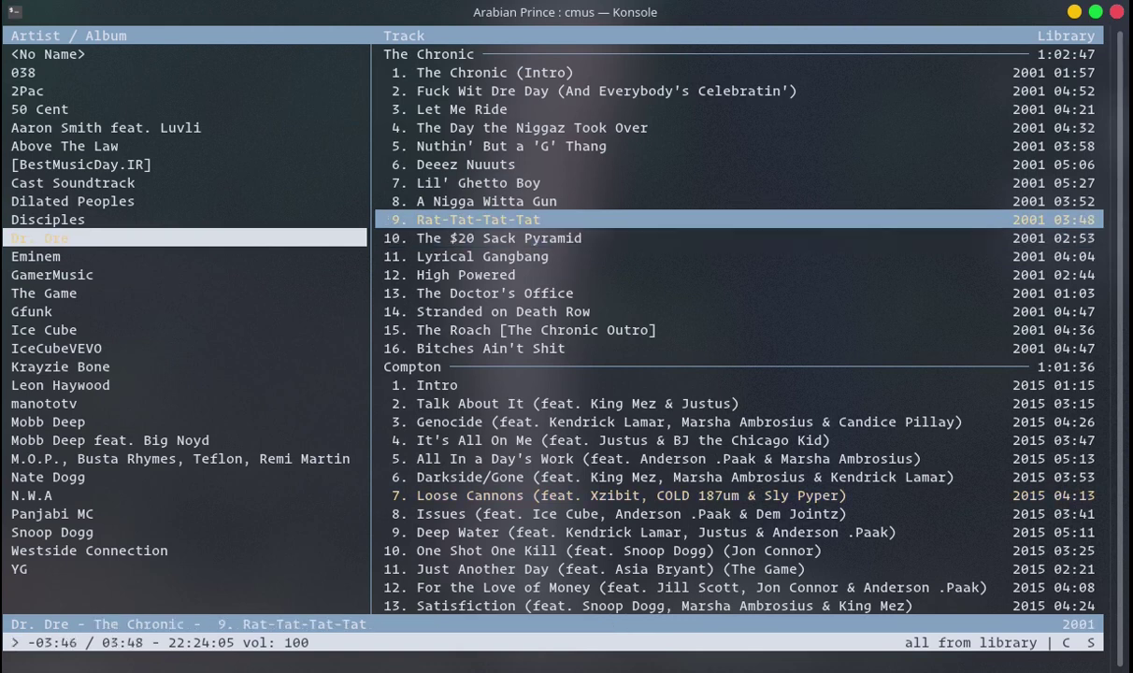
Pause Rat-Tat-Tat-Tat and seek forward to about 03:20 remaining
key("c")
key("Right")
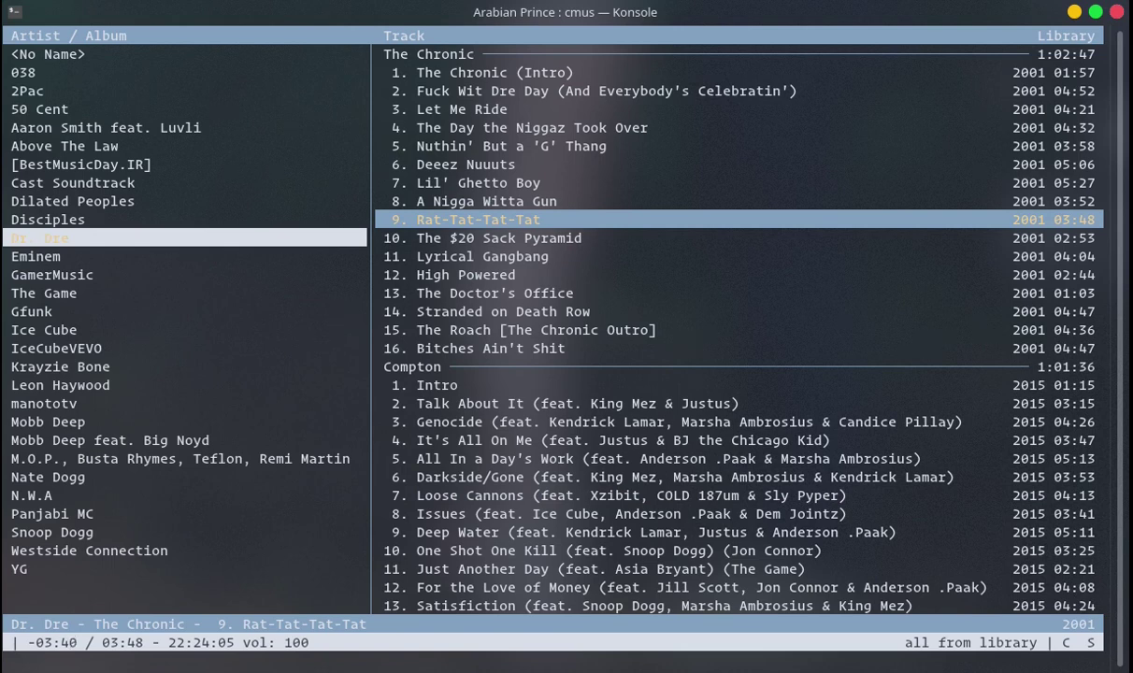
key("Right")
key("Right")
key("Right")
key("Right")
left_click_drag(86, 644, 35, 645)
Resume, seek back and forth, and leave it paused at 02:43 remaining of 03:48
key("Right")
key("Right")
key("Right")
key("Right")
key("Right")
key("Right")
key("Right")
key("Down")
key("Up")
key("c")
key("Right")
key("Right")
key("Right")
key("Right")
key("Right")
key("Right")
key("Right")
key("Left")
key("Left")
key("Left")
key("Left")
key("Left")
key("Left")
key("c")
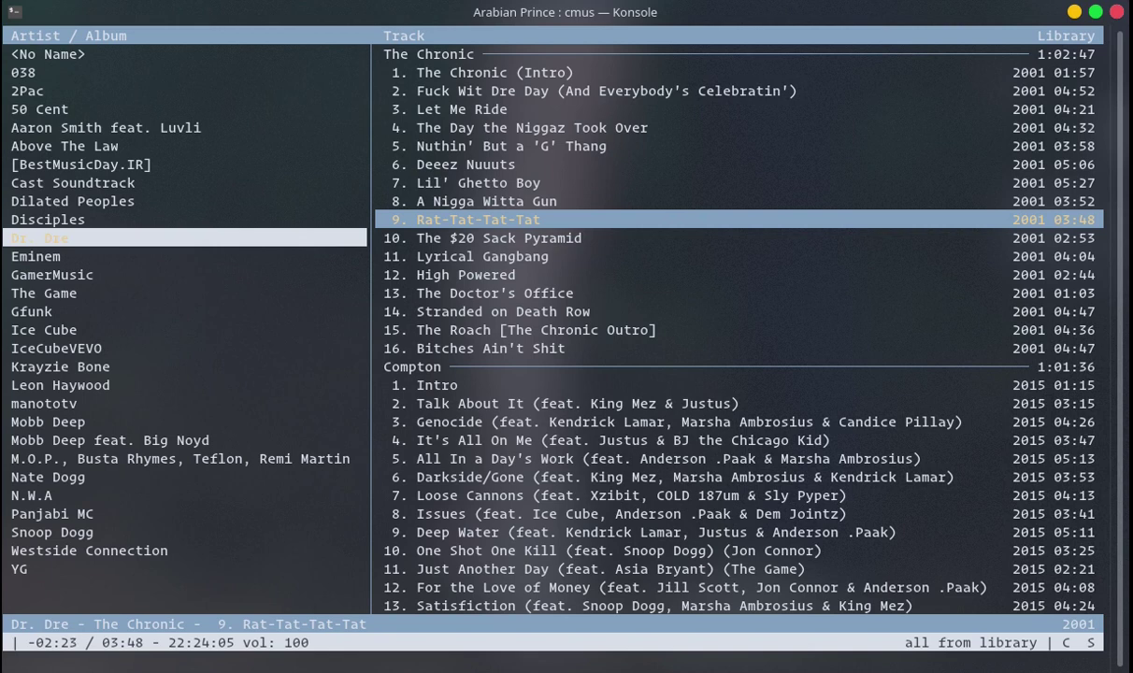
key("Left")
key("Left")
key("Left")
key("Left")
key("Left")
key("Left")
key("Left")
key("Left")
key("Right")
key("Right")
key("Right")
left_click_drag(36, 643, 77, 643)
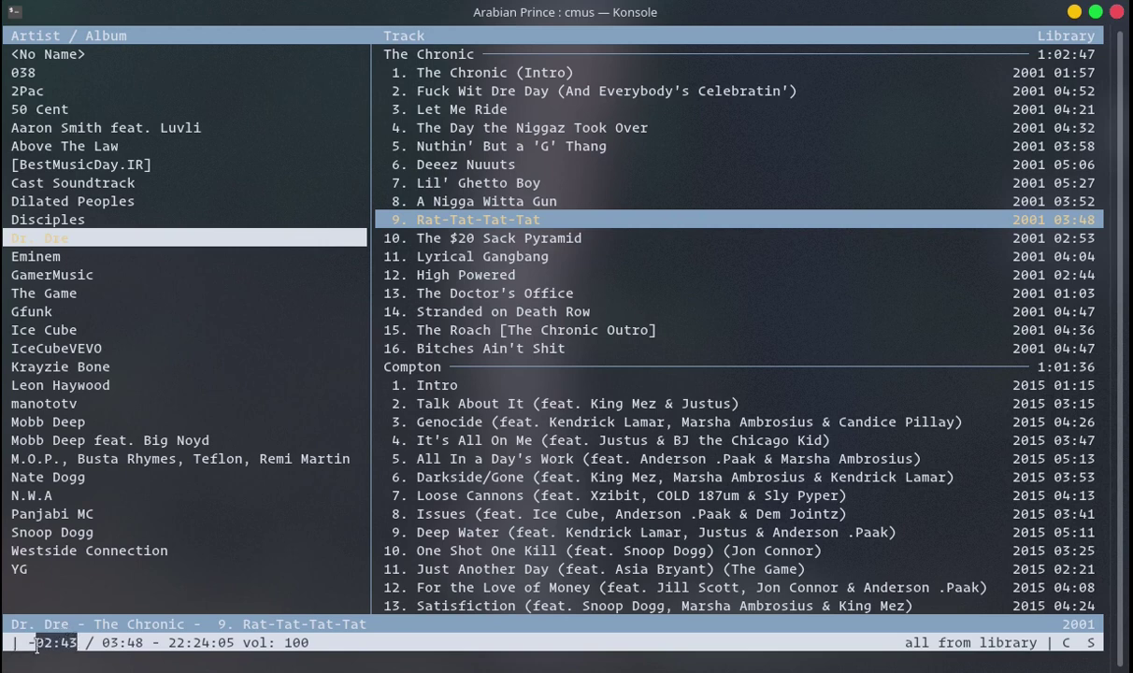
Browse up The Chronic's track list to Let Me Ride, then back down to High Powered
key("Up")
key("Up")
key("Up")
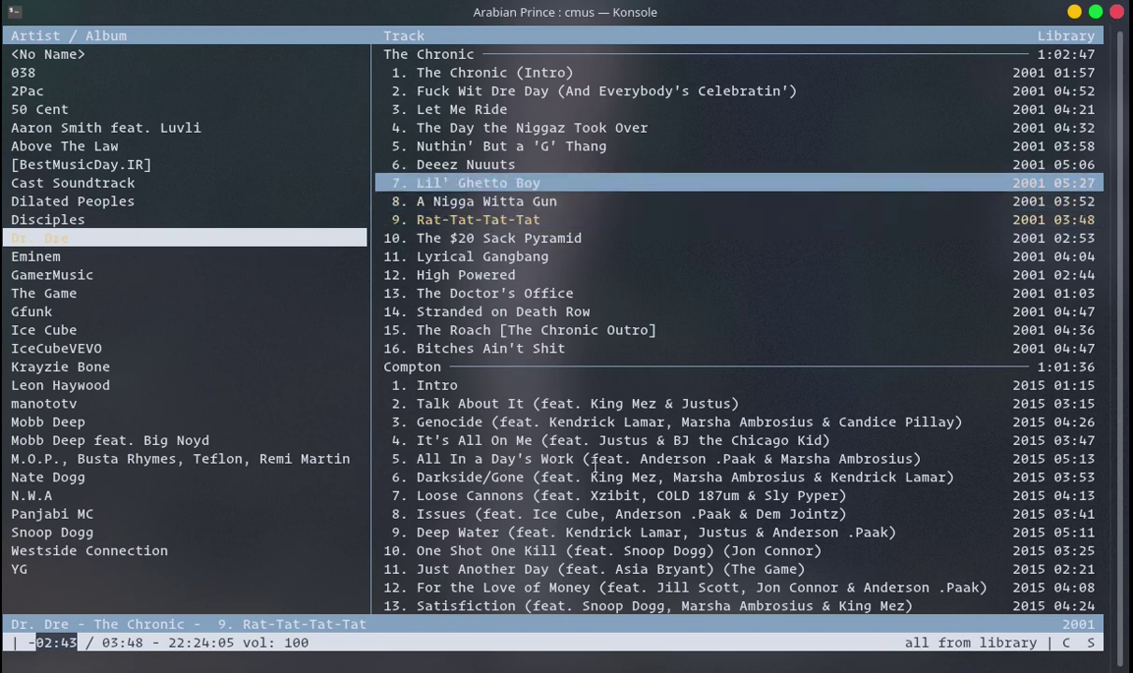
key("Up")
key("Up")
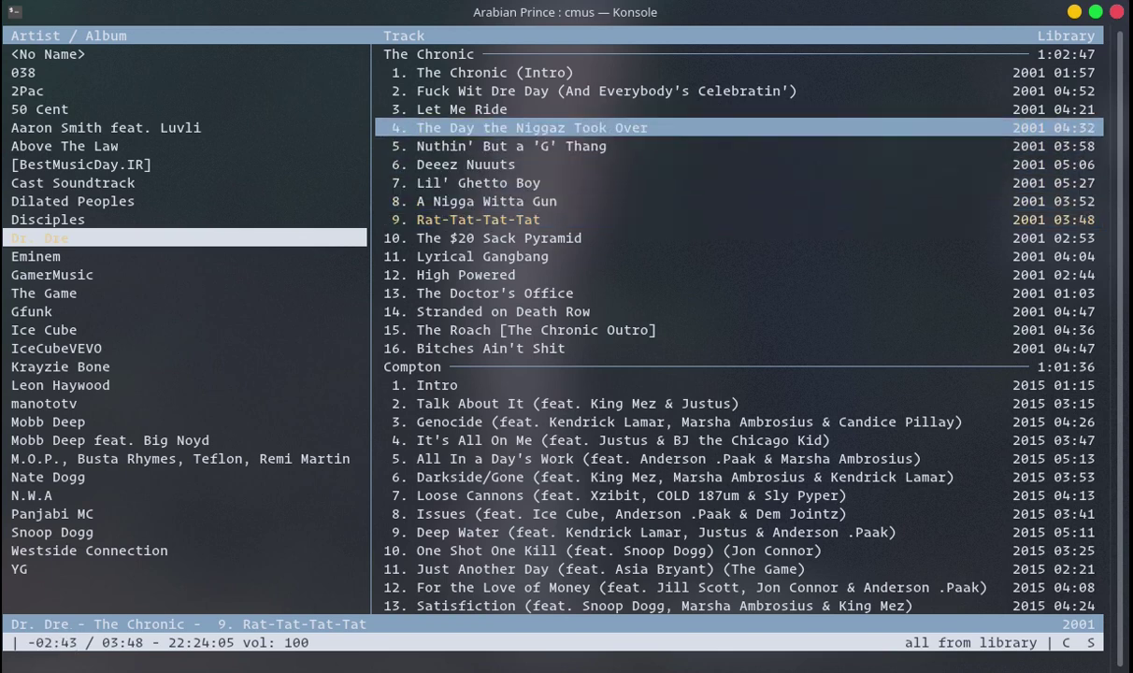
key("Up")
key("Down")
key("Down")
key("Down")
key("Down")
key("Down")
key("Down")
key("Down")
key("Down")
key("Down")
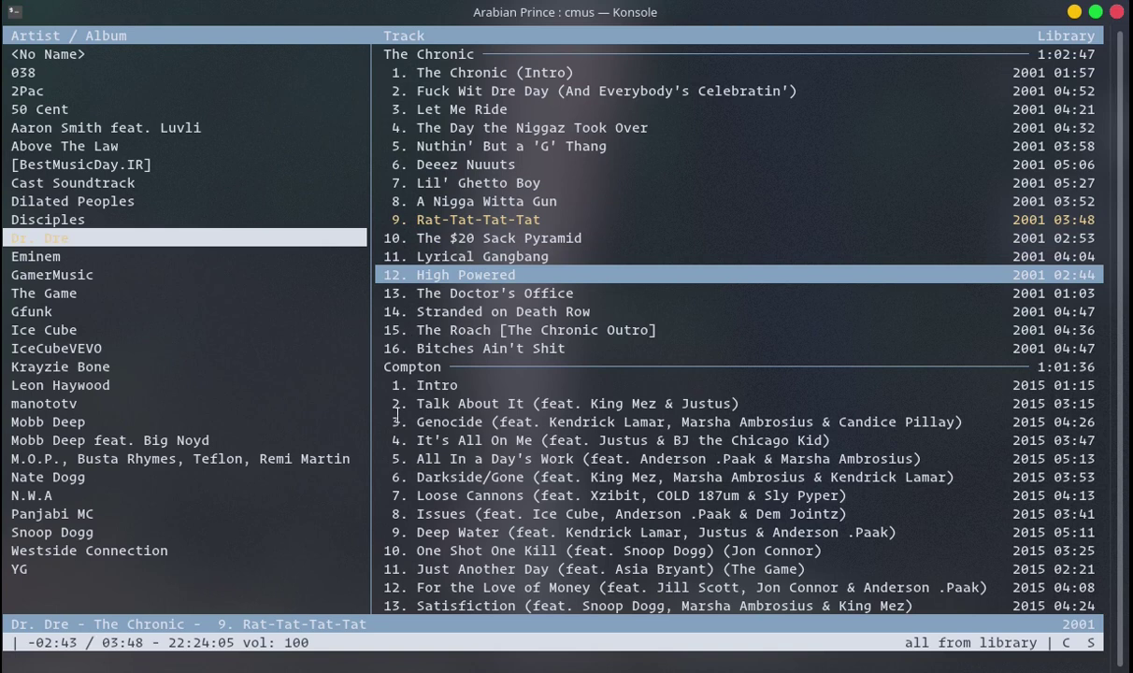
left_click_drag(36, 642, 75, 669)
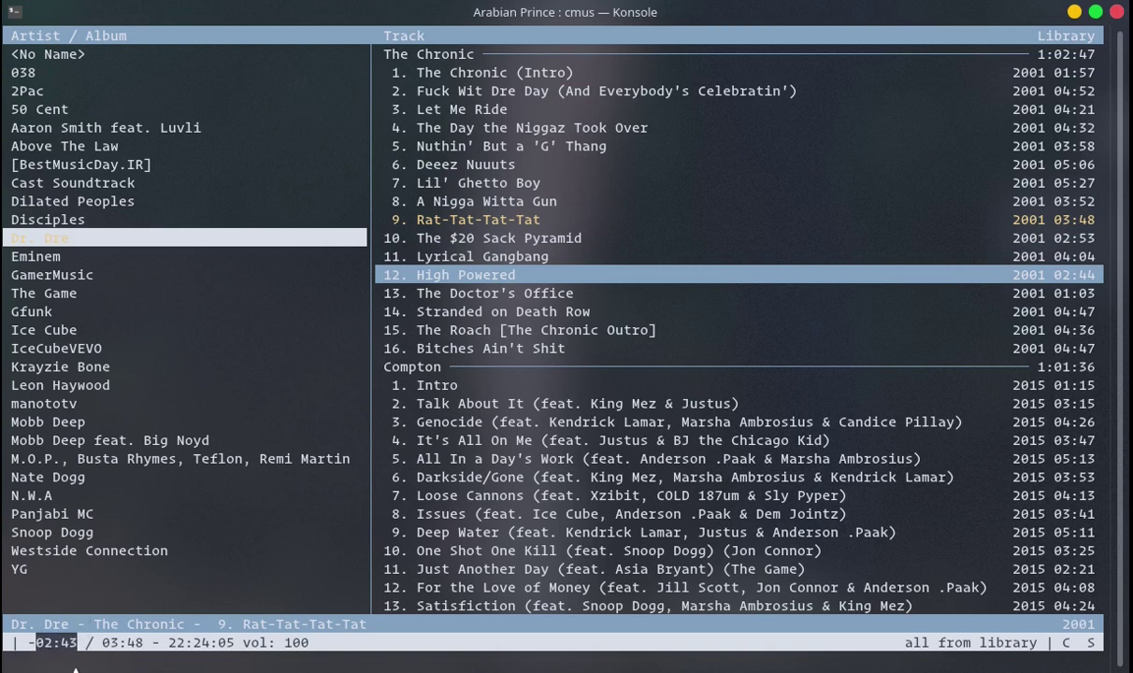
Resume Rat-Tat-Tat-Tat, restart it from the beginning, and pause it with 03:47 of 03:48 remaining
key("c")
key("x")
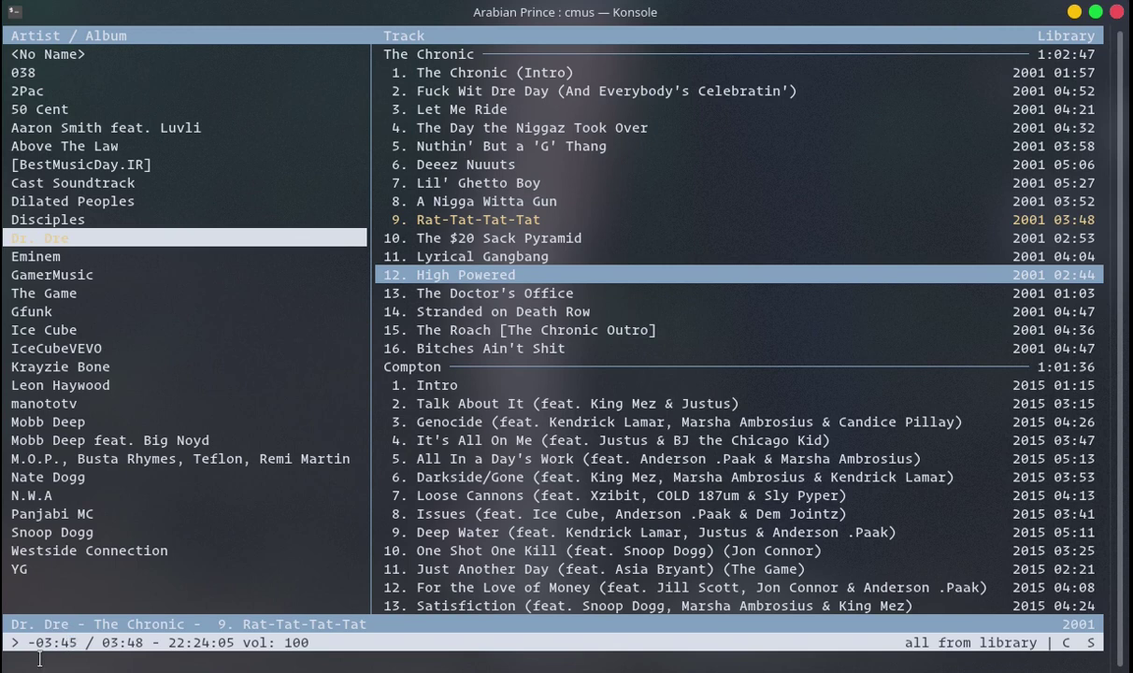
key("Left")
key("c")
key("c")
key("c")
key("c")
key("c")
key("c")
key("Left")
key("Left")
key("Left")
key("Left")
key("c")
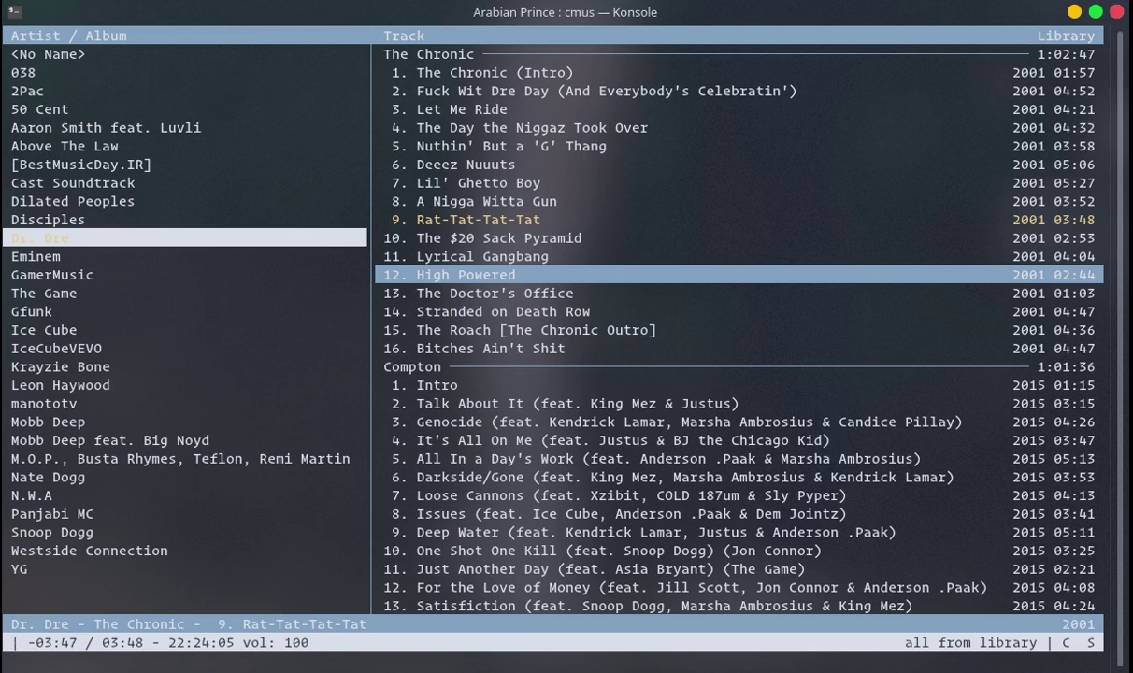